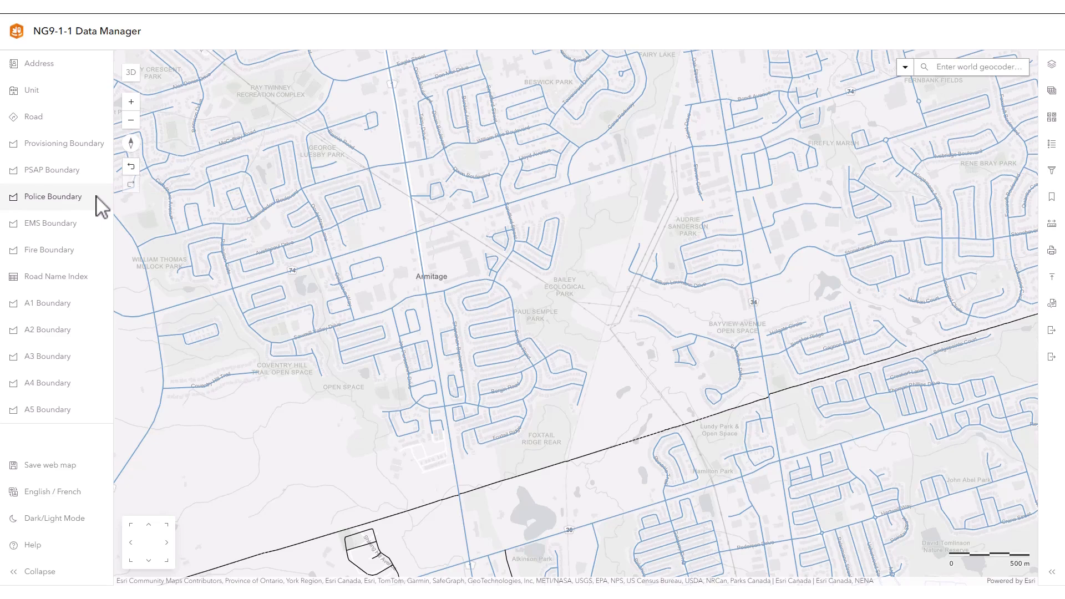
Start adding a new Police Boundary feature and enable snapping in the drawing settings.
{"action": "left_click", "coordinate": [53, 197]}
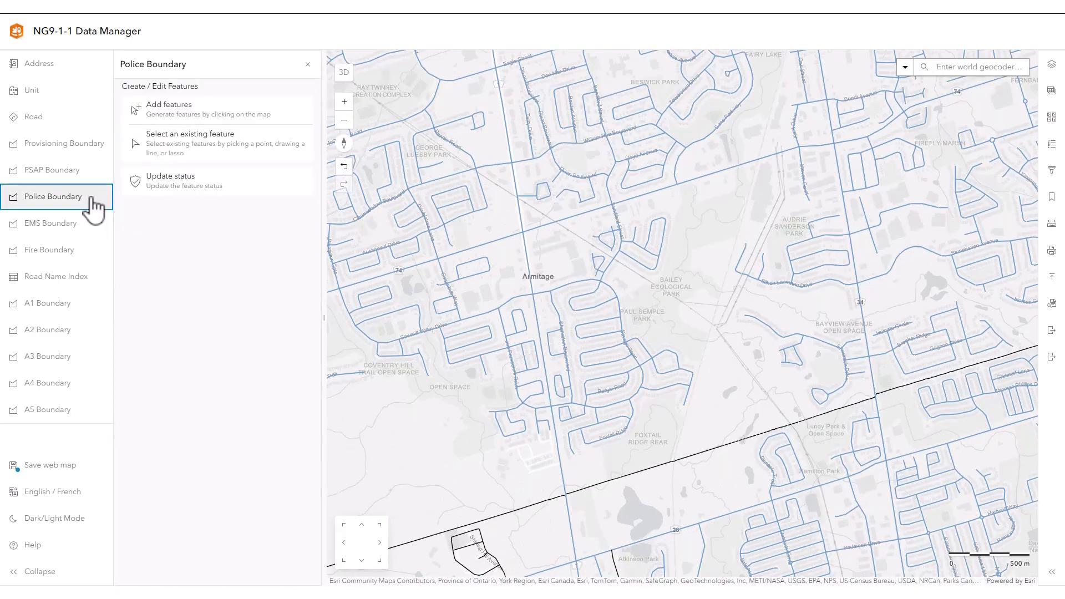
{"action": "left_click", "coordinate": [197, 113]}
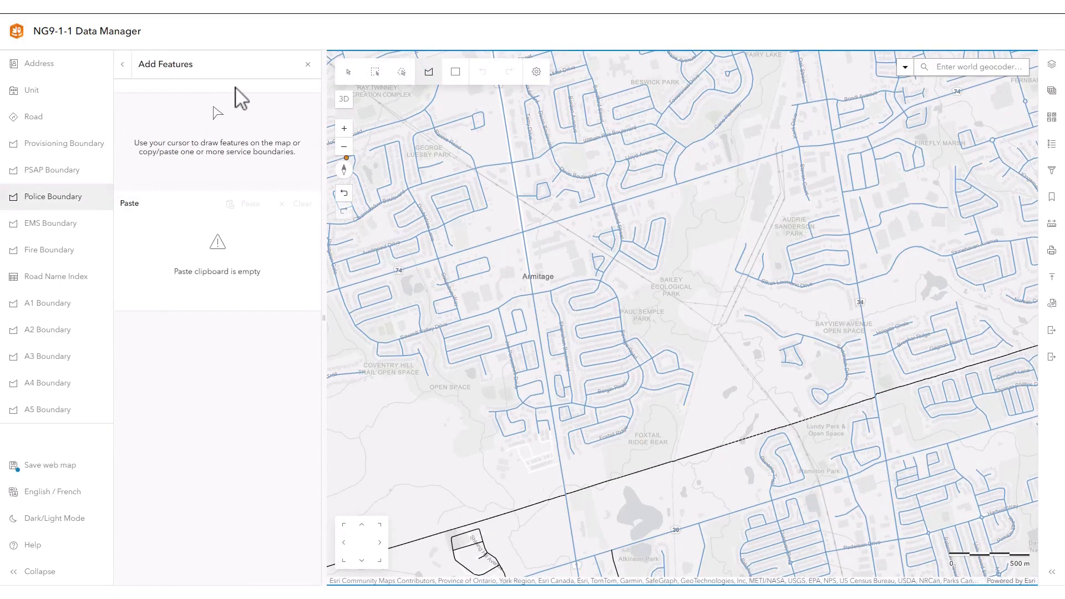
{"action": "left_click", "coordinate": [536, 72]}
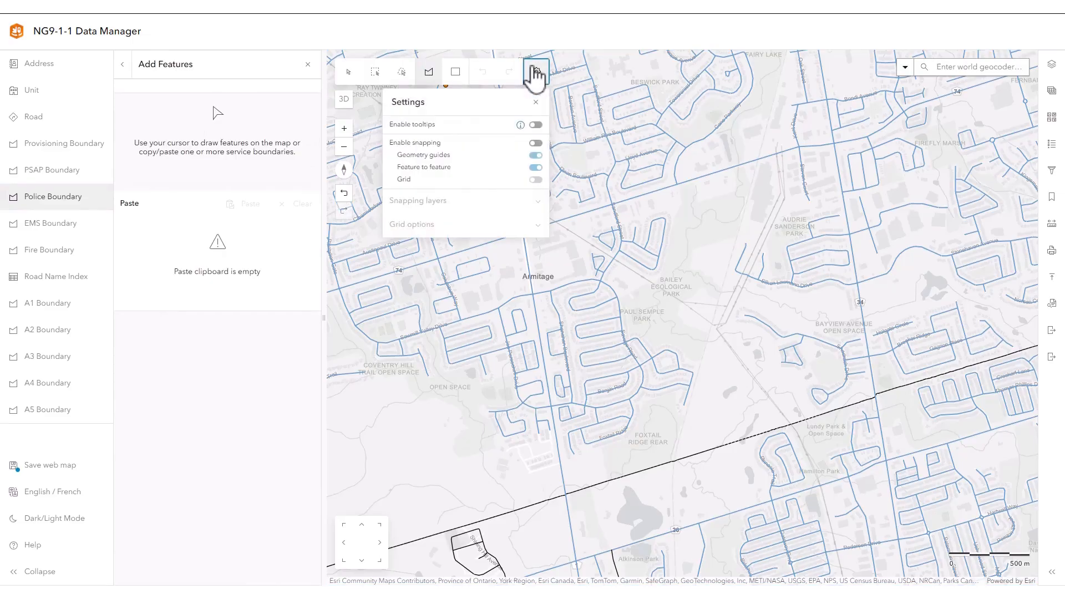
{"action": "left_click", "coordinate": [536, 143]}
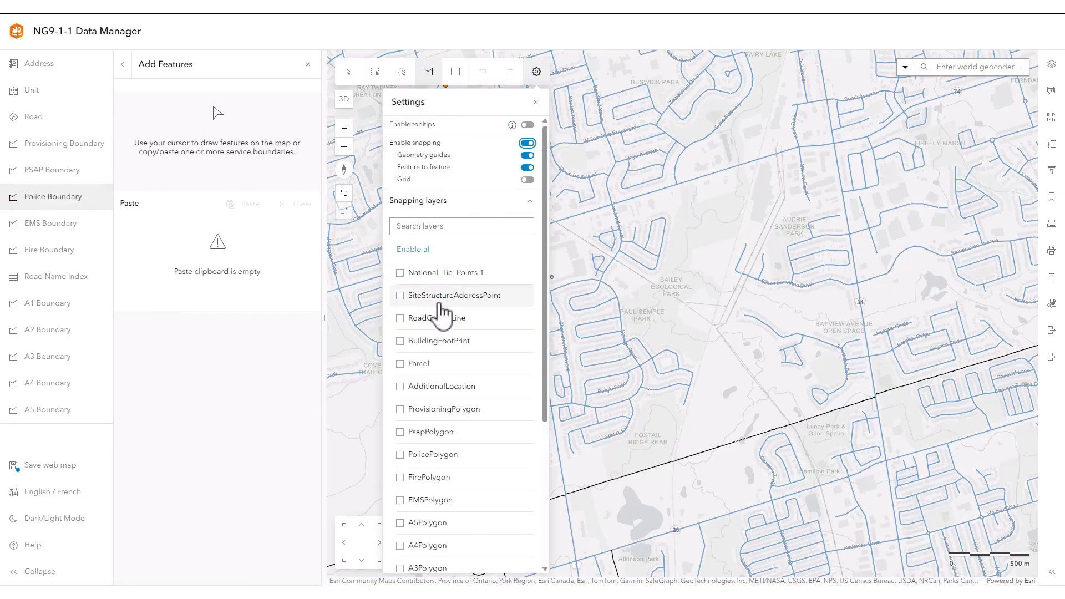
{"action": "left_click", "coordinate": [529, 78]}
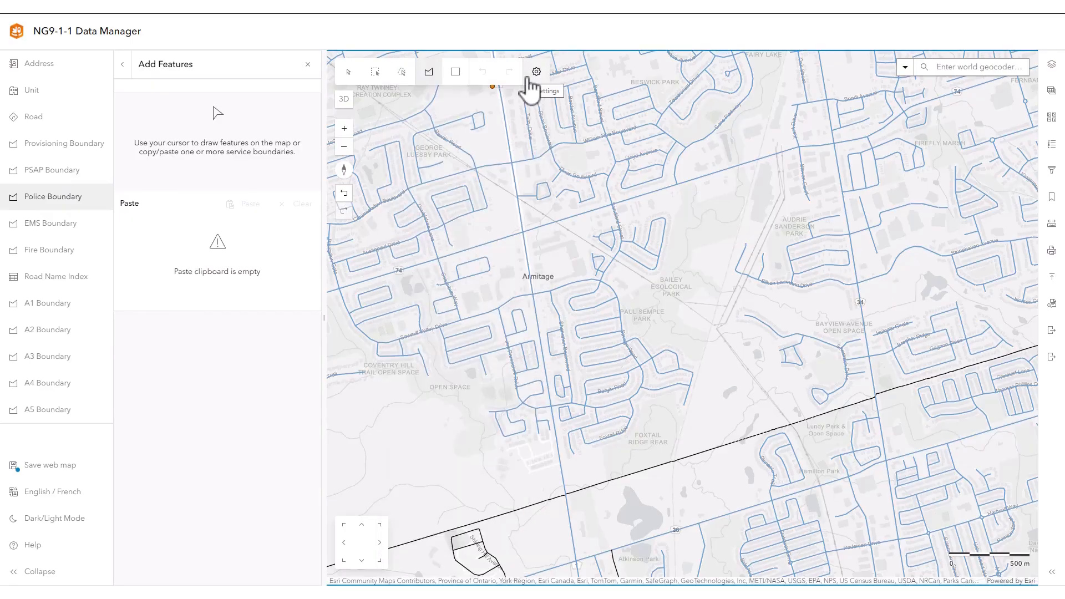
Draw a closed police boundary polygon snapped to the roads and rail line enclosing the area east of Armitage.
{"action": "left_click", "coordinate": [523, 232]}
{"action": "left_click", "coordinate": [802, 147]}
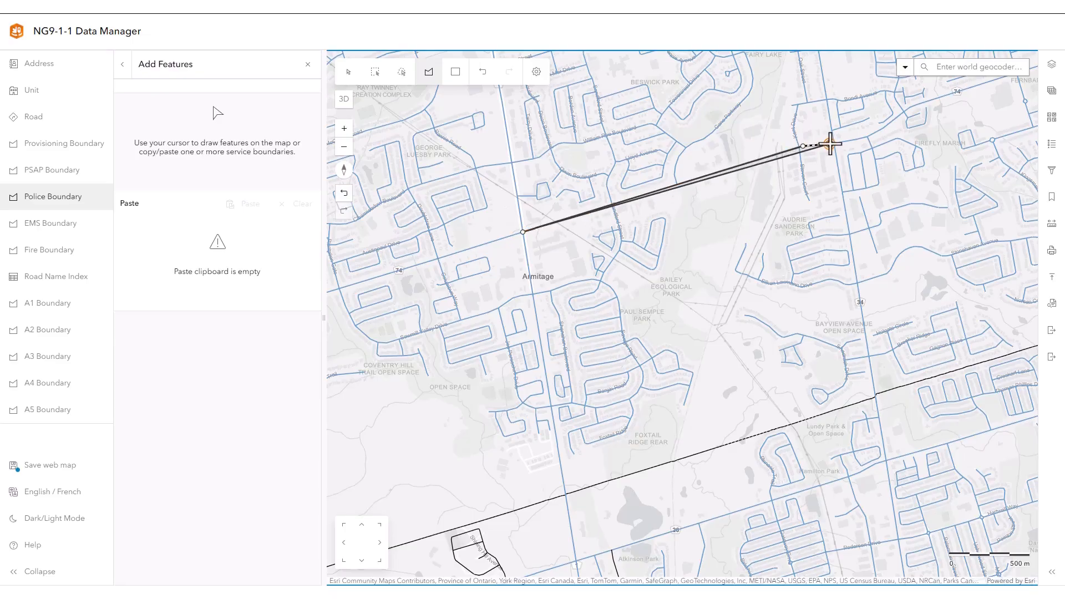
{"action": "left_click", "coordinate": [834, 143]}
{"action": "left_click", "coordinate": [875, 397]}
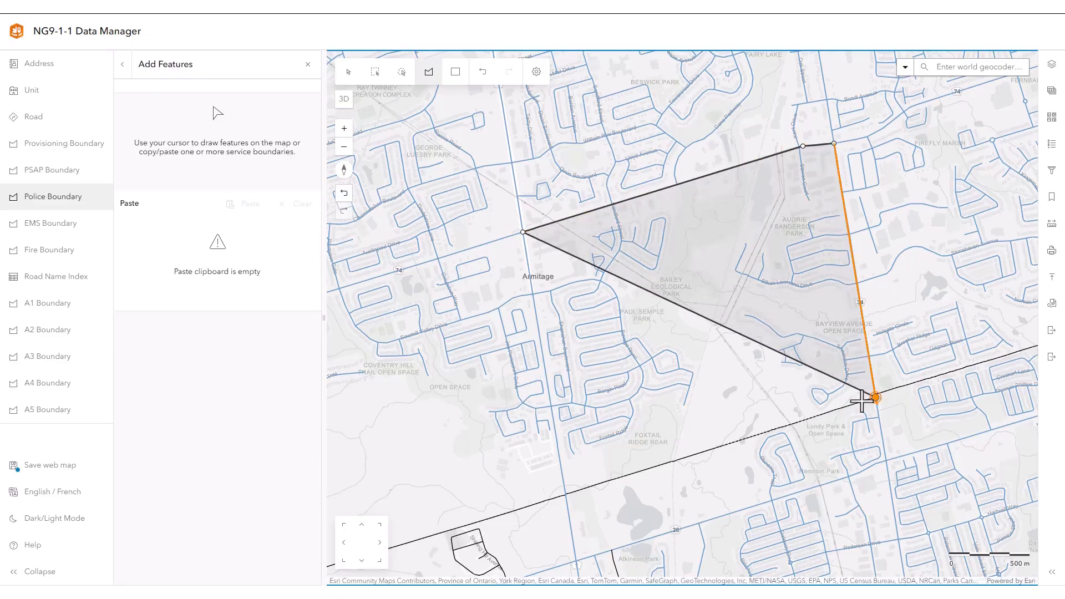
{"action": "left_click", "coordinate": [565, 498]}
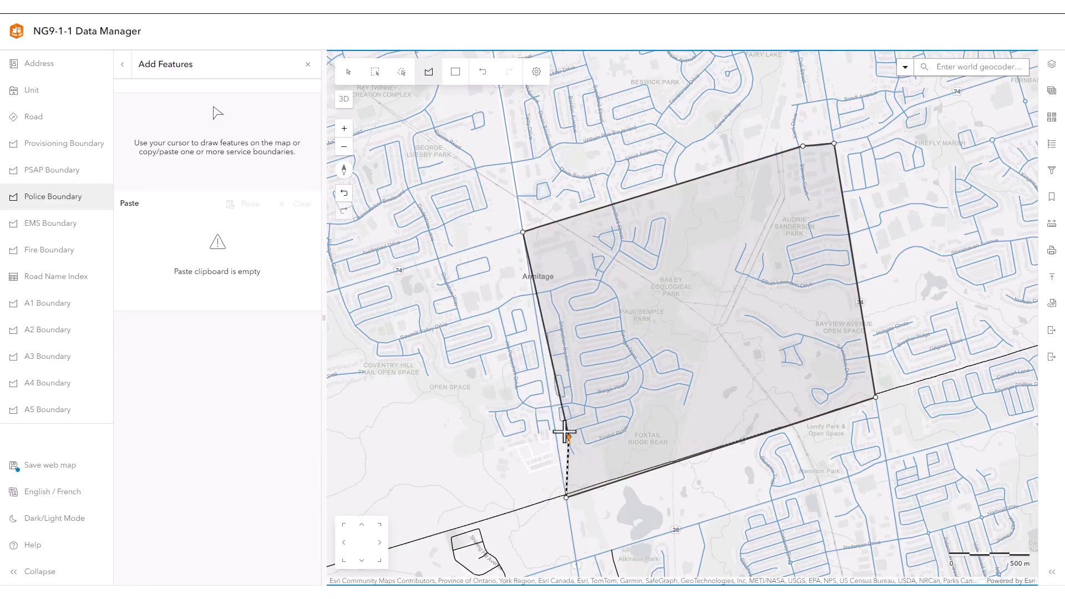
{"action": "left_click", "coordinate": [522, 232]}
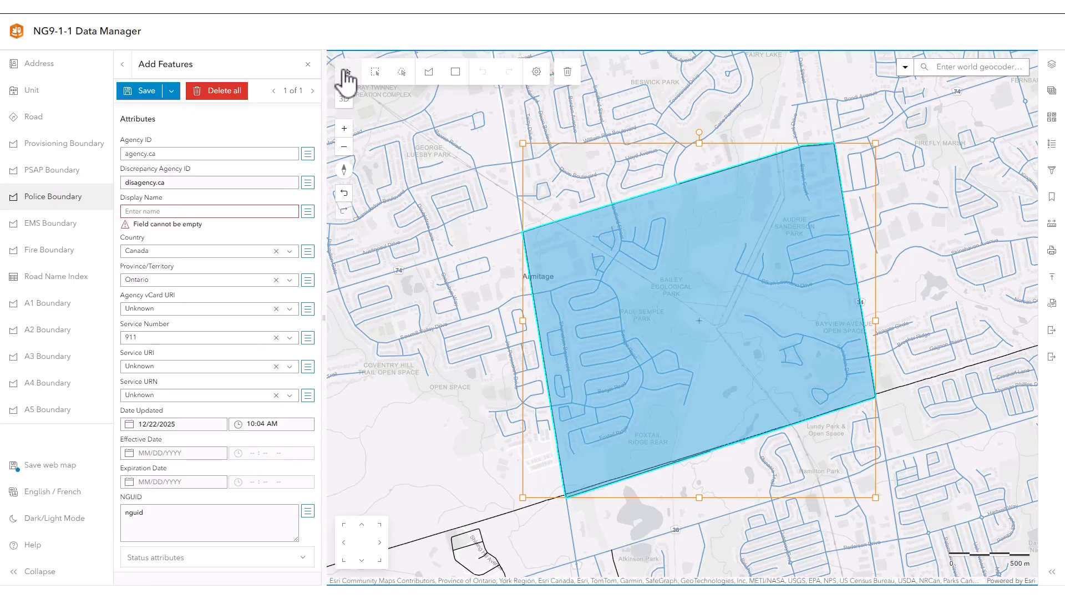
Set the new police boundary's display name to P1 and save the feature.
{"action": "left_click", "coordinate": [162, 211]}
{"action": "type", "text": "P1"}
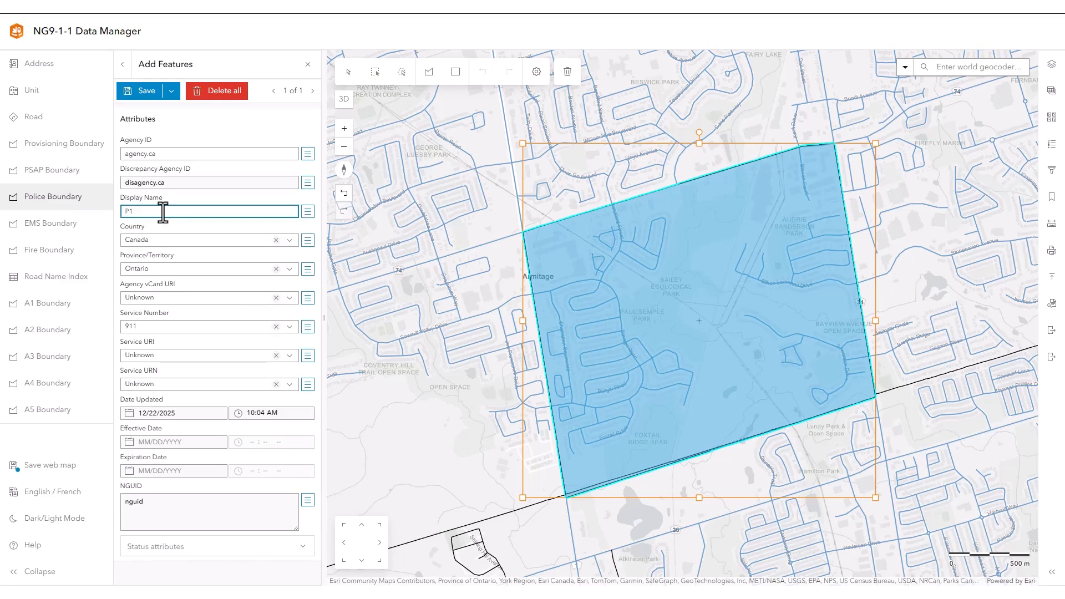
{"action": "key", "text": "Return"}
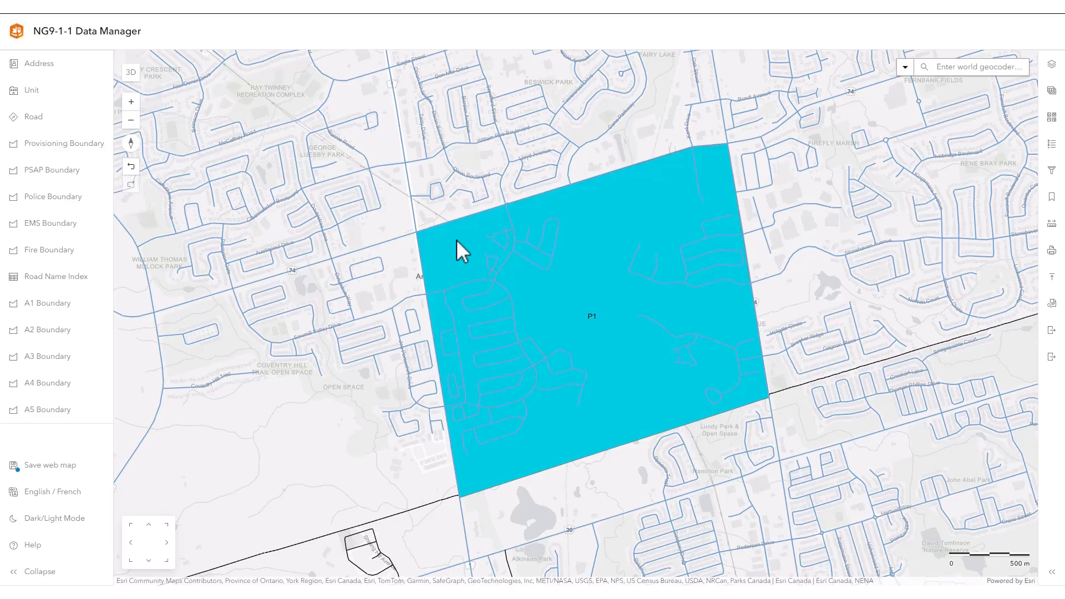
Copy the P1 police boundary, paste it as a new EMS Boundary feature and give it the display name EMS1.
{"action": "left_click", "coordinate": [459, 252]}
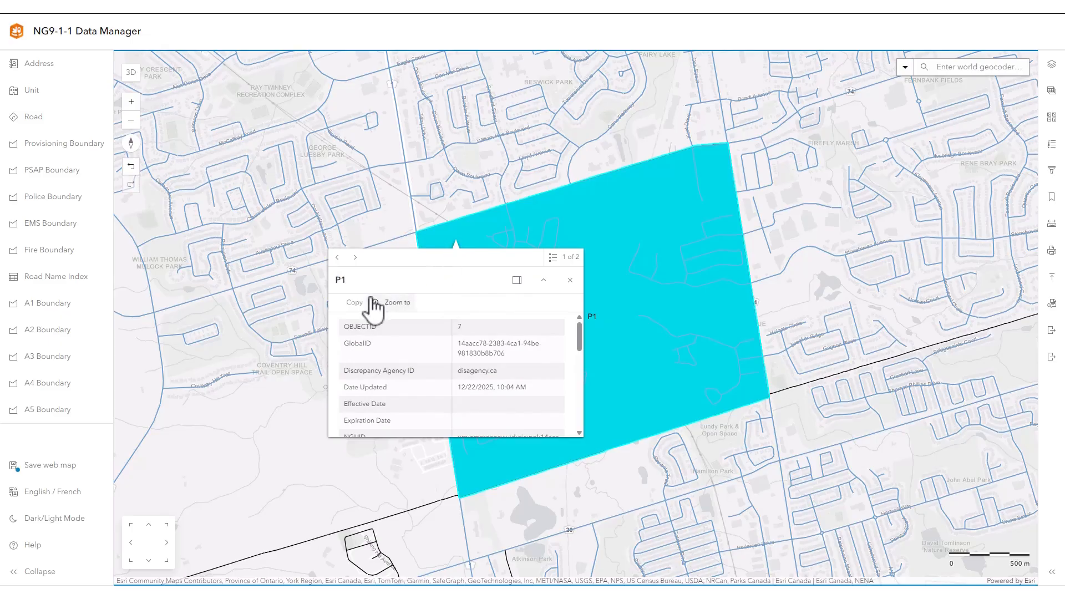
{"action": "left_click", "coordinate": [352, 303]}
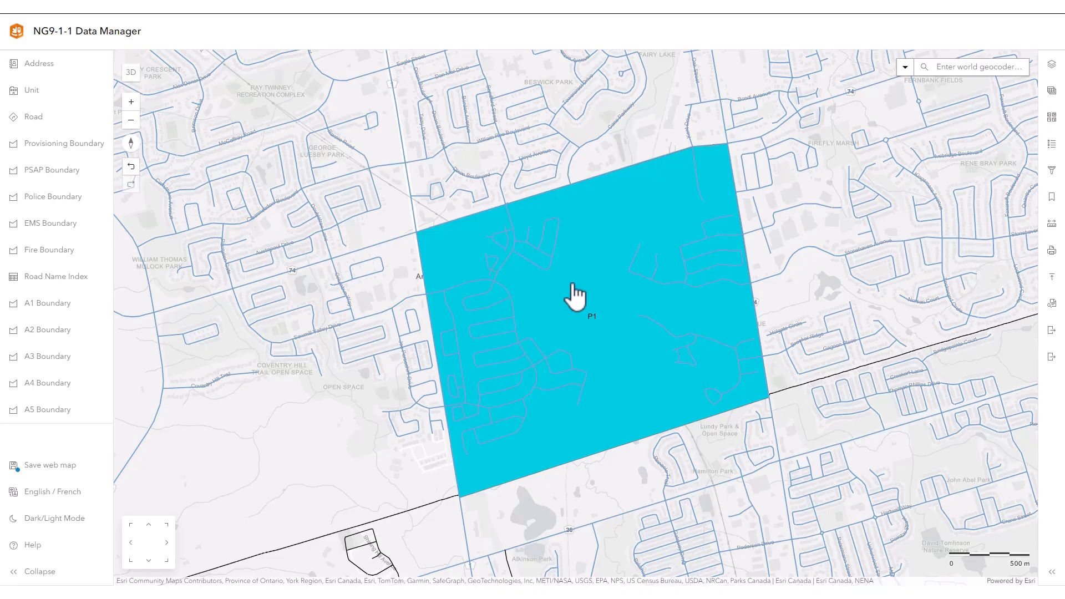
{"action": "left_click", "coordinate": [50, 223]}
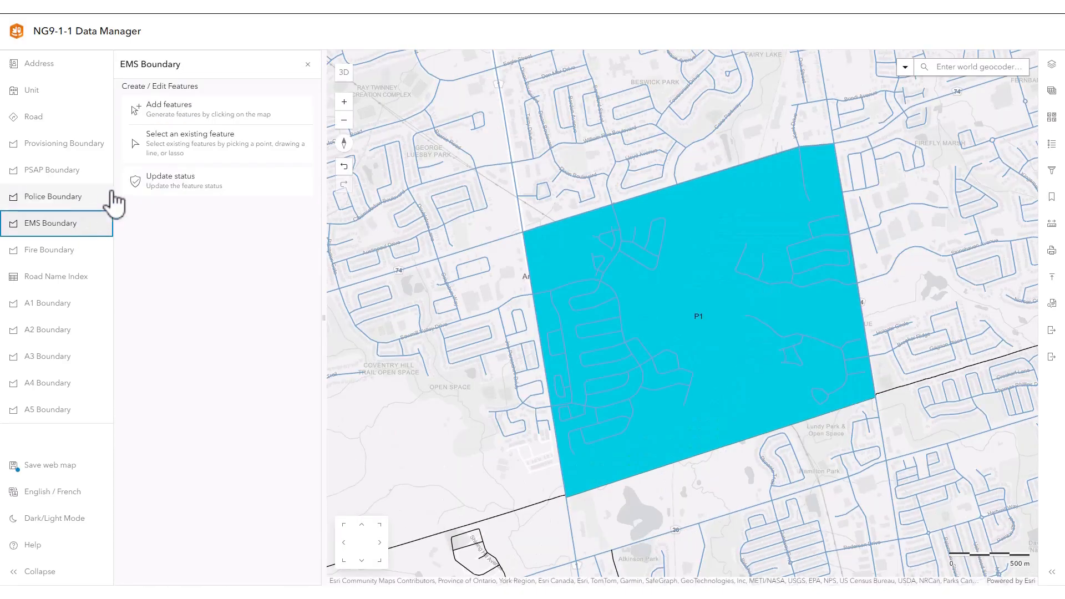
{"action": "left_click", "coordinate": [142, 109]}
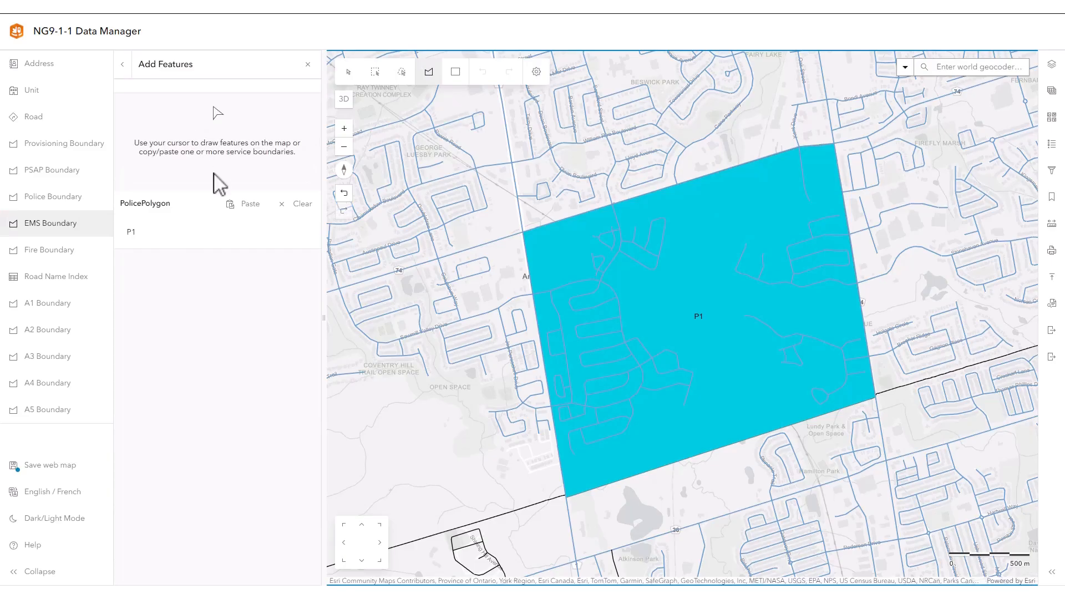
{"action": "left_click", "coordinate": [243, 204]}
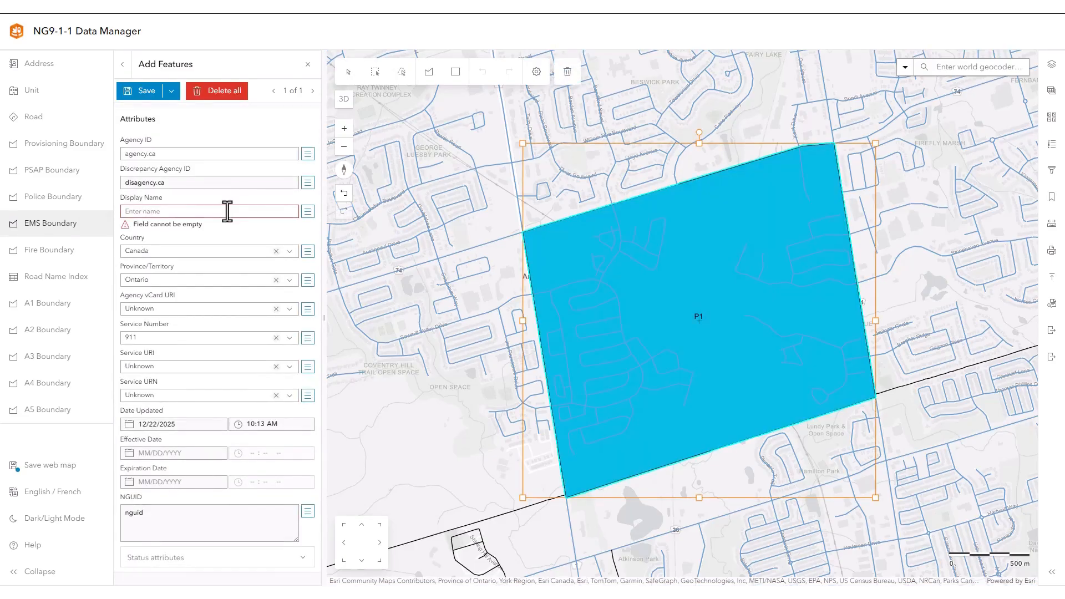
{"action": "left_click", "coordinate": [227, 211]}
{"action": "type", "text": "EMS1"}
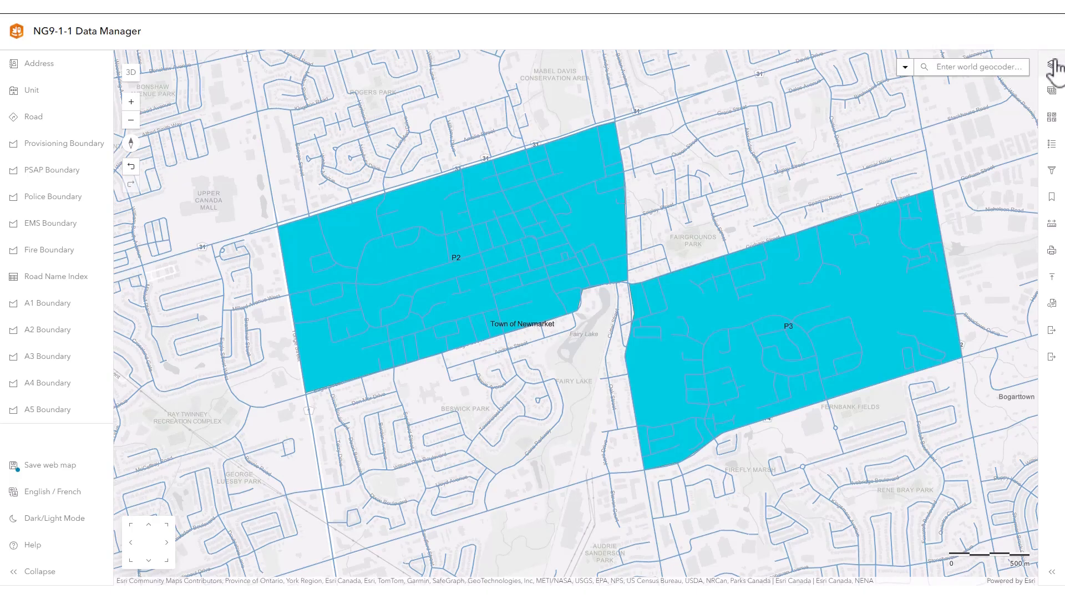
Copy the P2 and P3 police boundaries, object IDs 9 and 11, from the PolicePolygon feature table.
{"action": "left_click", "coordinate": [1051, 64]}
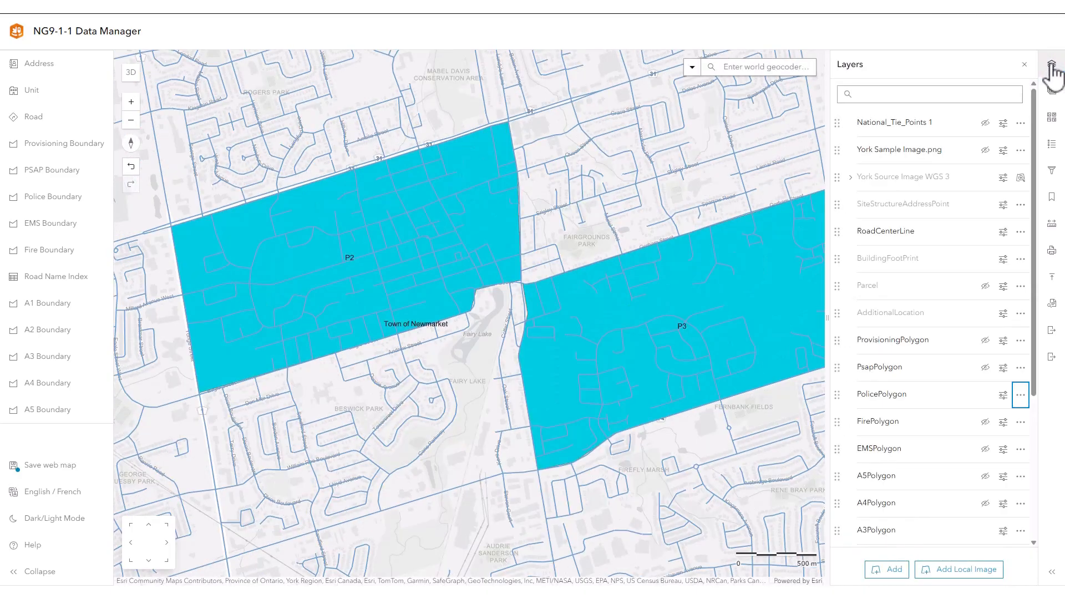
{"action": "left_click", "coordinate": [1022, 397]}
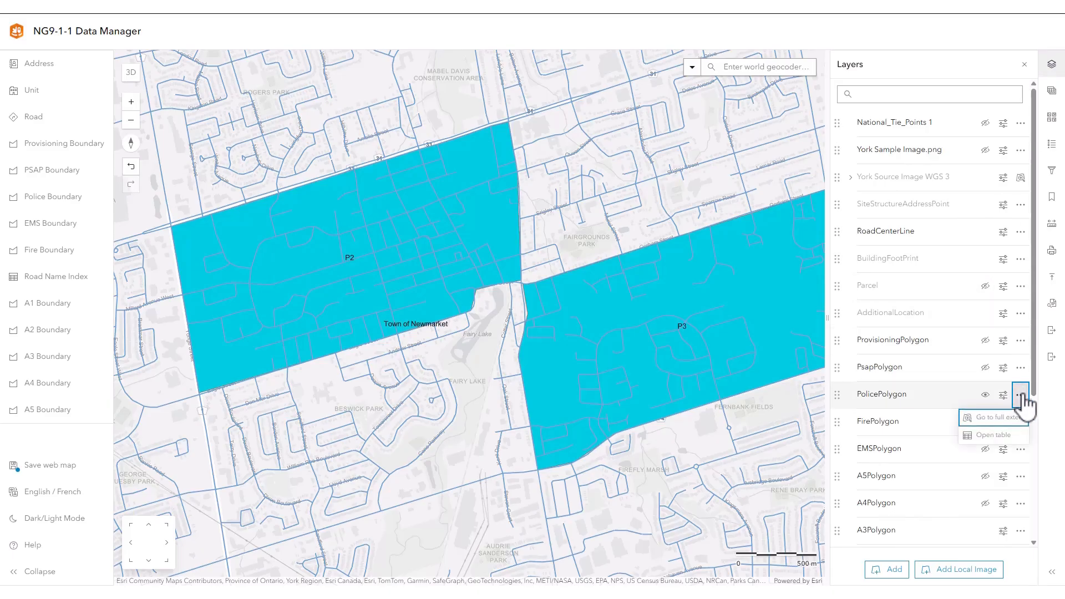
{"action": "left_click", "coordinate": [993, 435]}
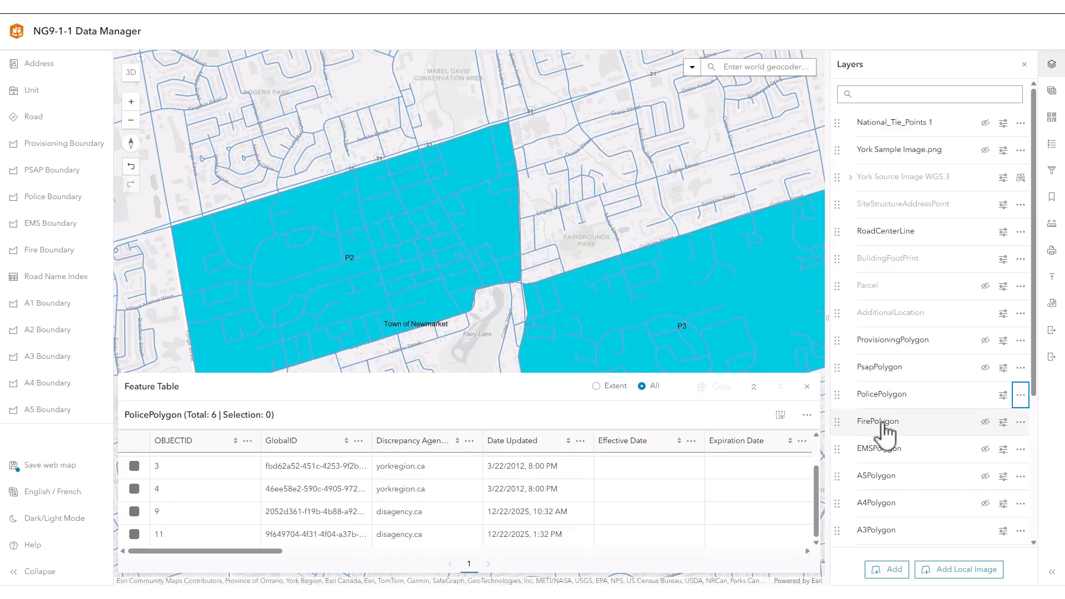
{"action": "left_click", "coordinate": [134, 511]}
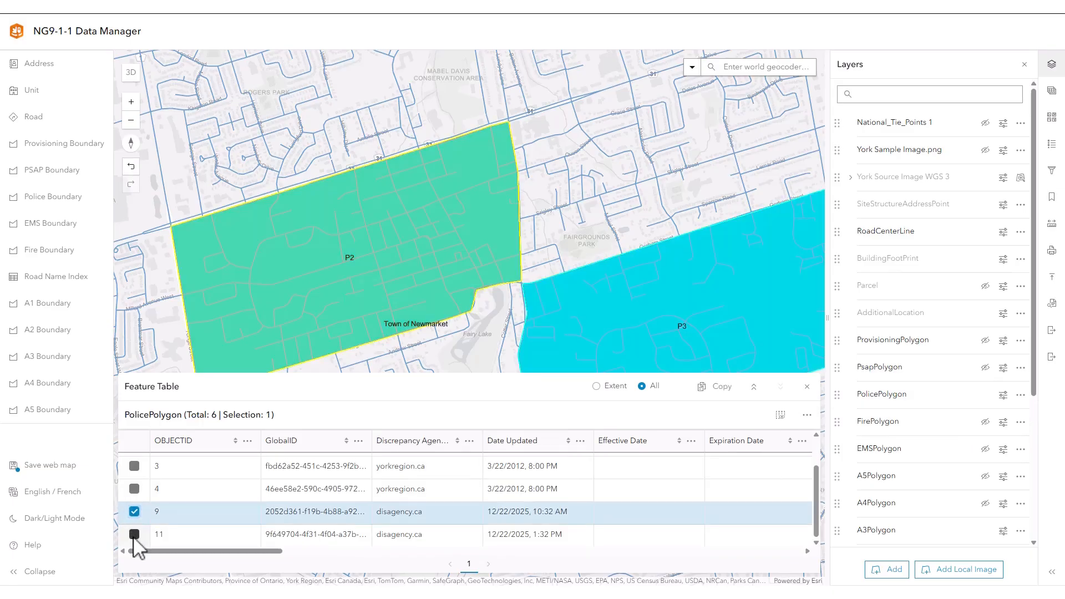
{"action": "left_click", "coordinate": [134, 534]}
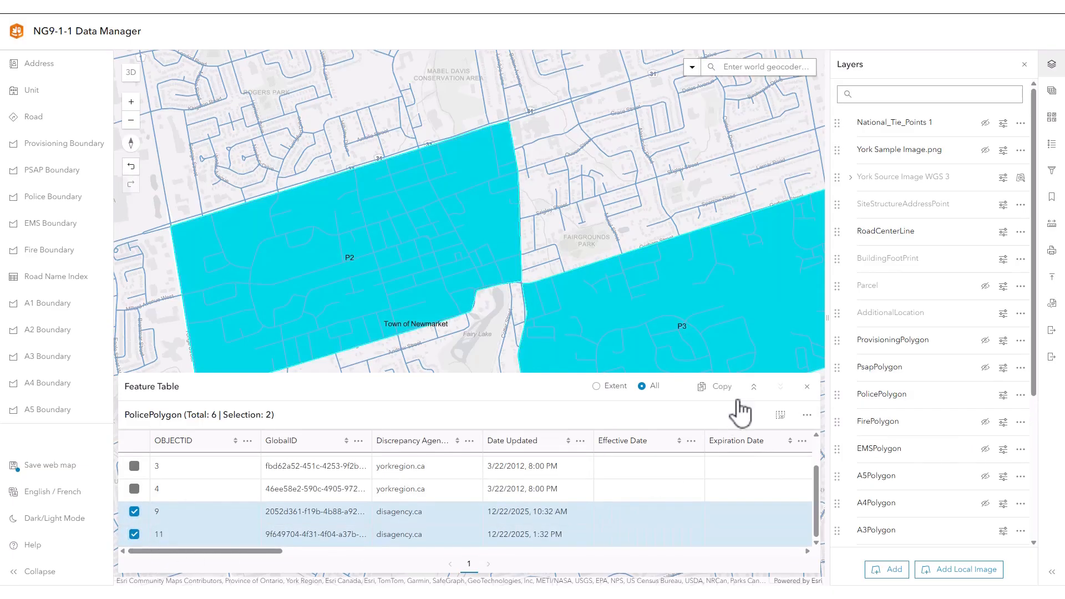
{"action": "left_click", "coordinate": [1024, 64]}
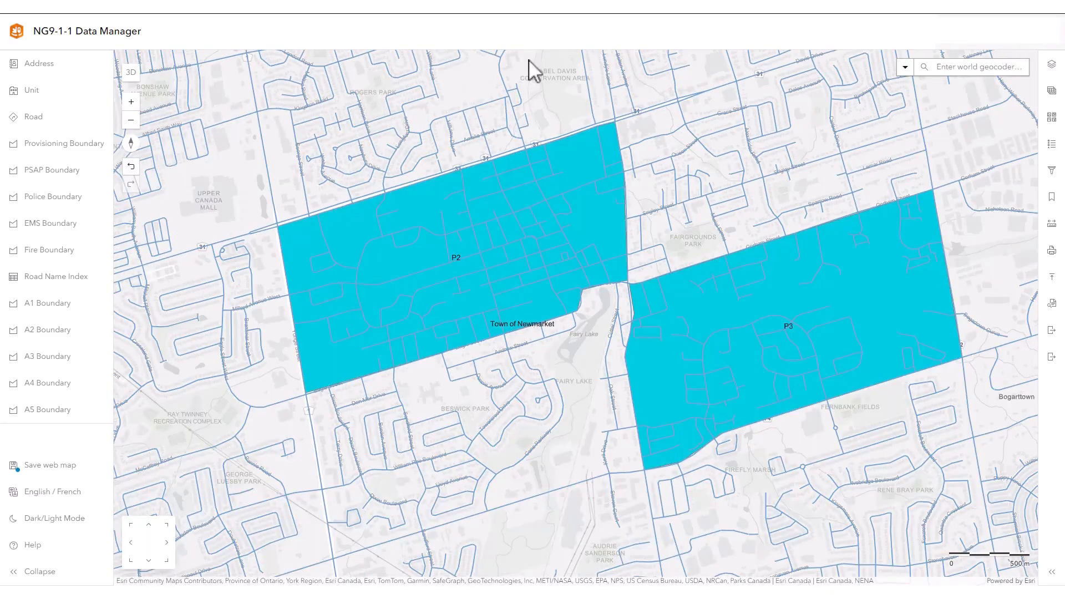
Paste the copied P2 and P3 police polygons as new EMS Boundary features.
{"action": "left_click", "coordinate": [50, 224]}
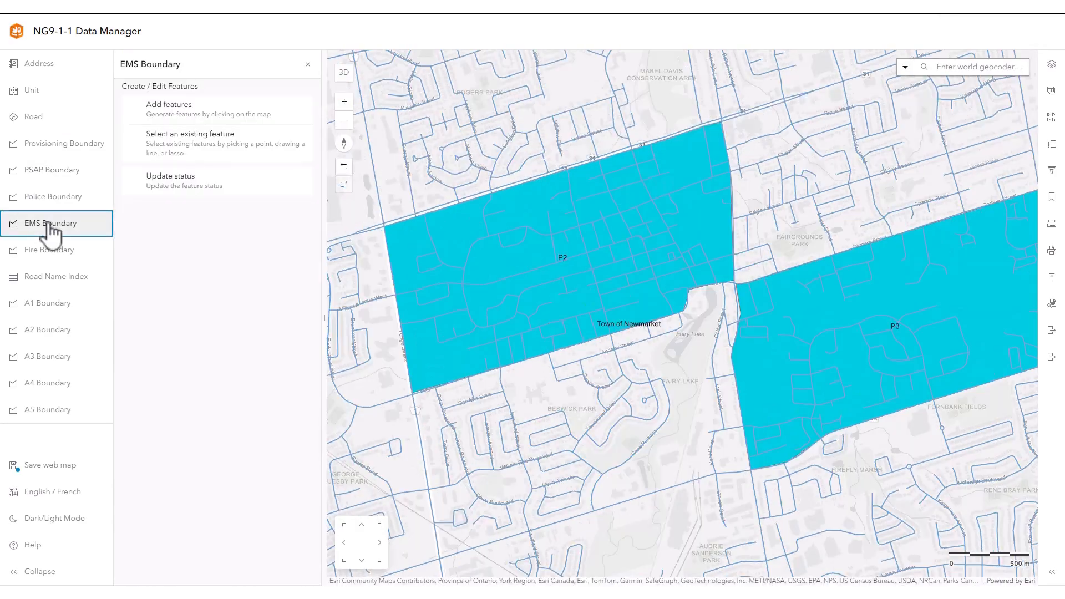
{"action": "left_click", "coordinate": [173, 114]}
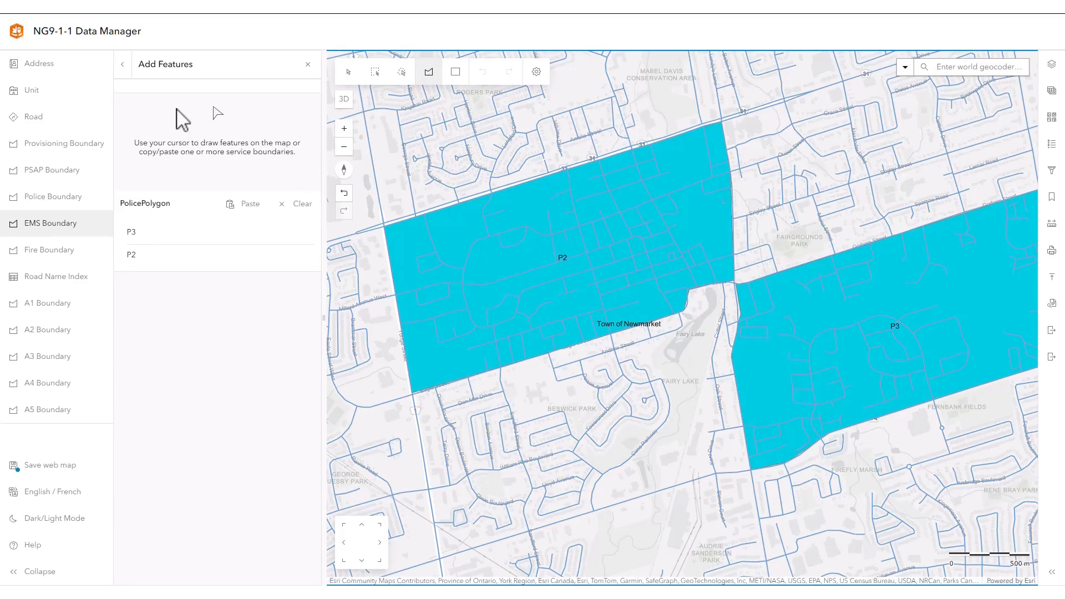
{"action": "left_click", "coordinate": [243, 205]}
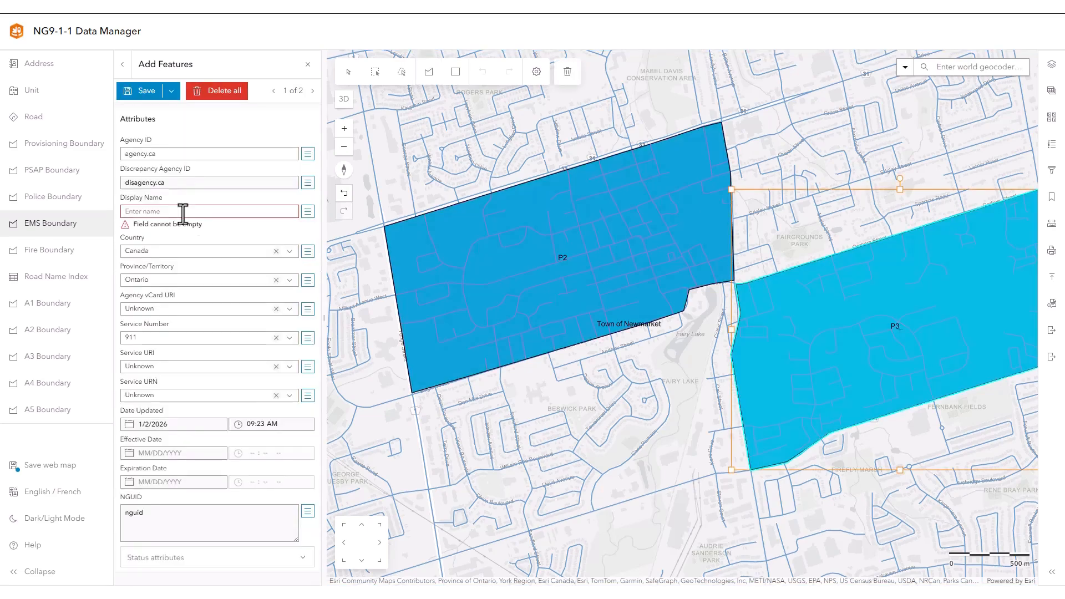
Fill in the display names of the pasted EMS boundaries, using EMS46 for the P2 copy, and save them.
{"action": "left_click", "coordinate": [181, 212]}
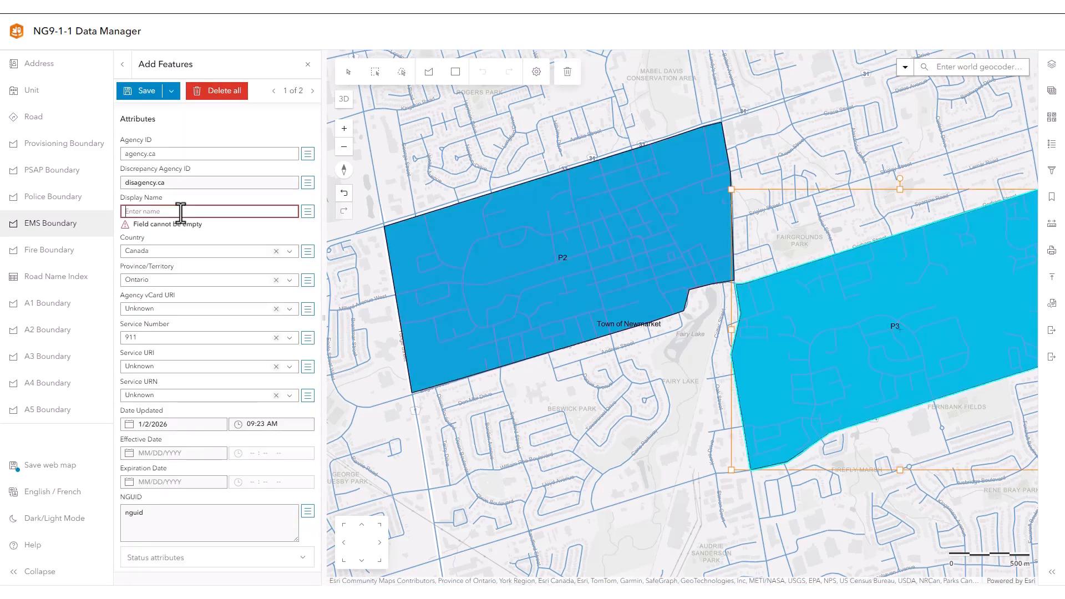
{"action": "type", "text": "EMS46"}
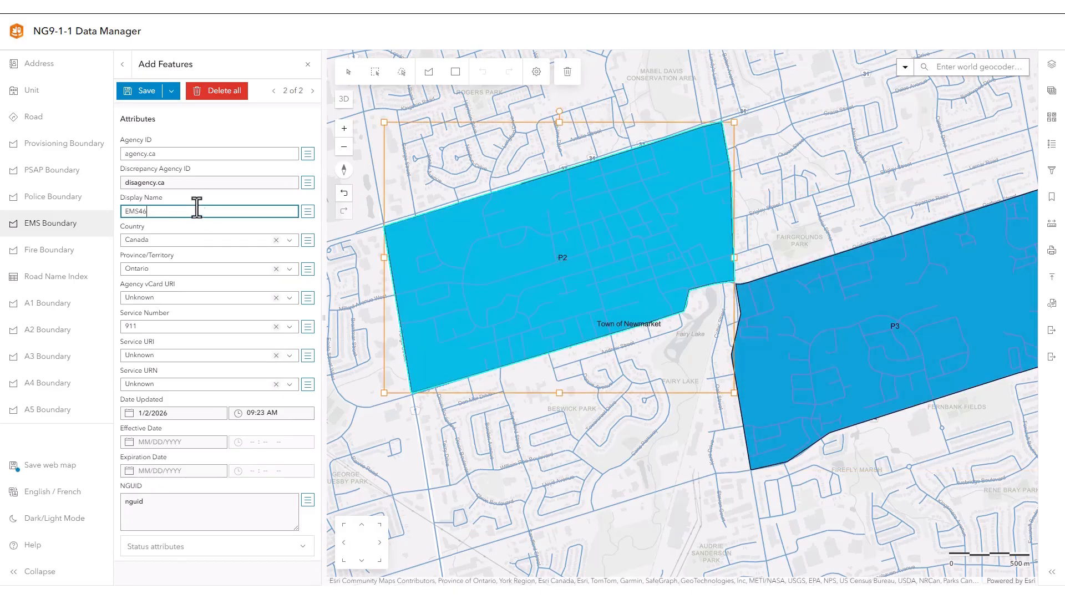
{"action": "left_click", "coordinate": [147, 92]}
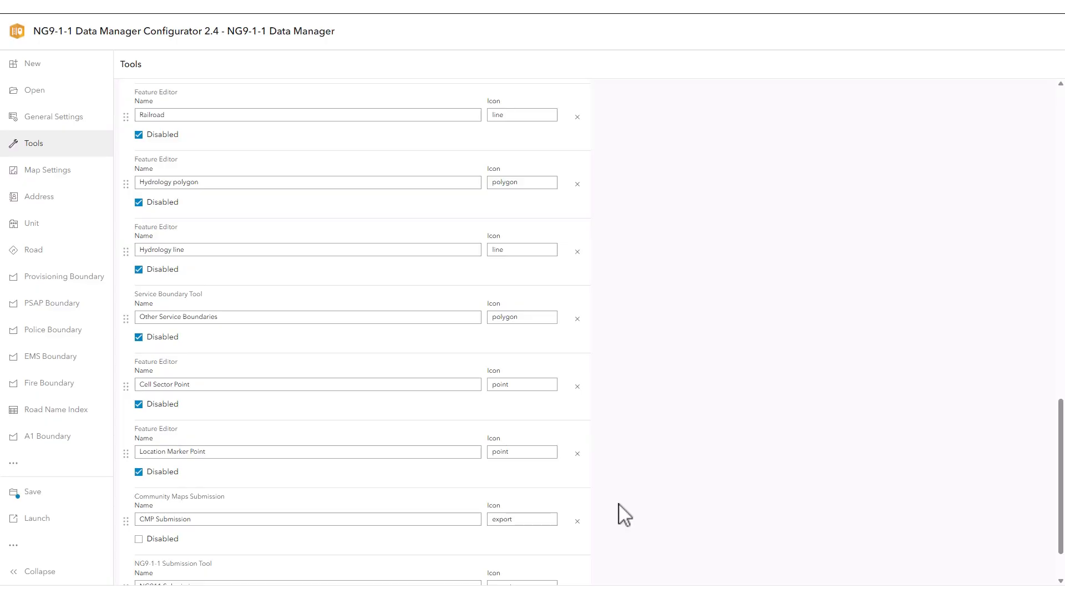
Add a Discrepancy Editor tool named Discrepancies using the DiscrepancyReport feature layer and save the configuration.
{"action": "scroll", "coordinate": [624, 517], "scroll_direction": "down", "scroll_amount": 2}
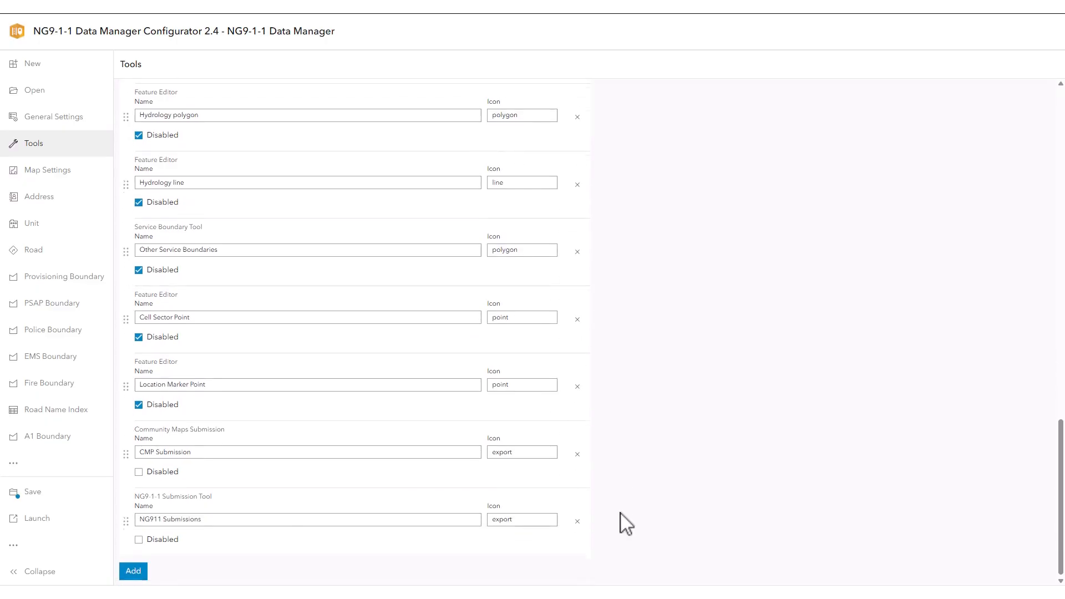
{"action": "left_click", "coordinate": [133, 571]}
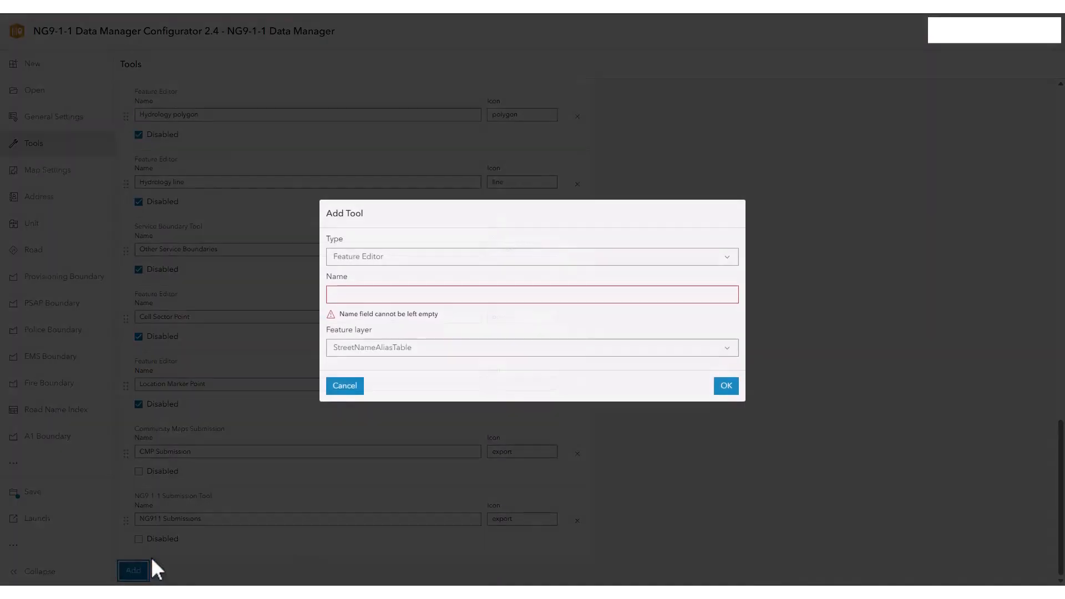
{"action": "left_click", "coordinate": [673, 260]}
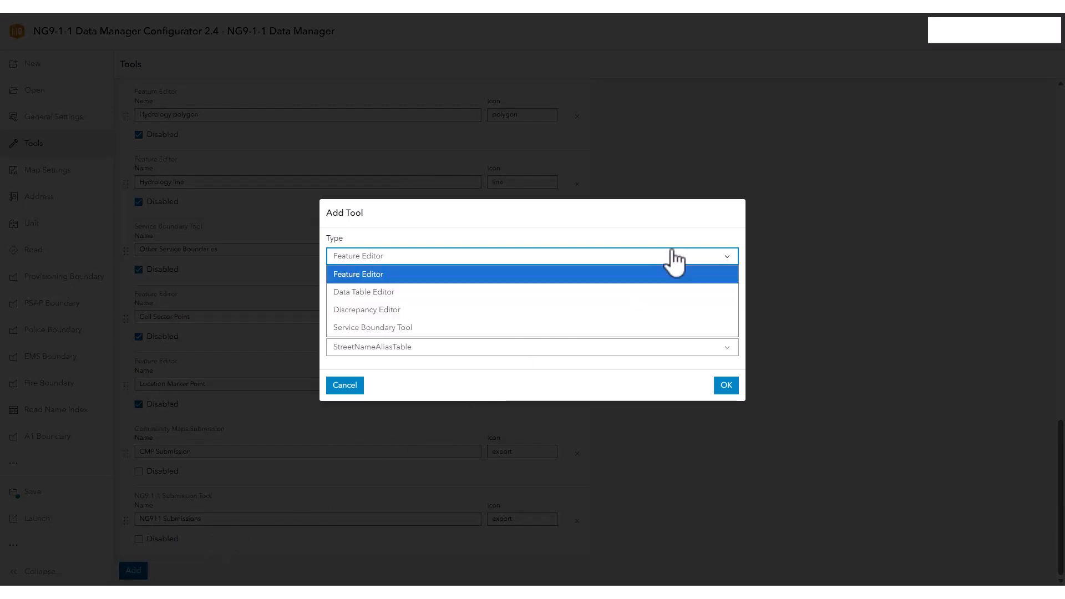
{"action": "left_click", "coordinate": [441, 309]}
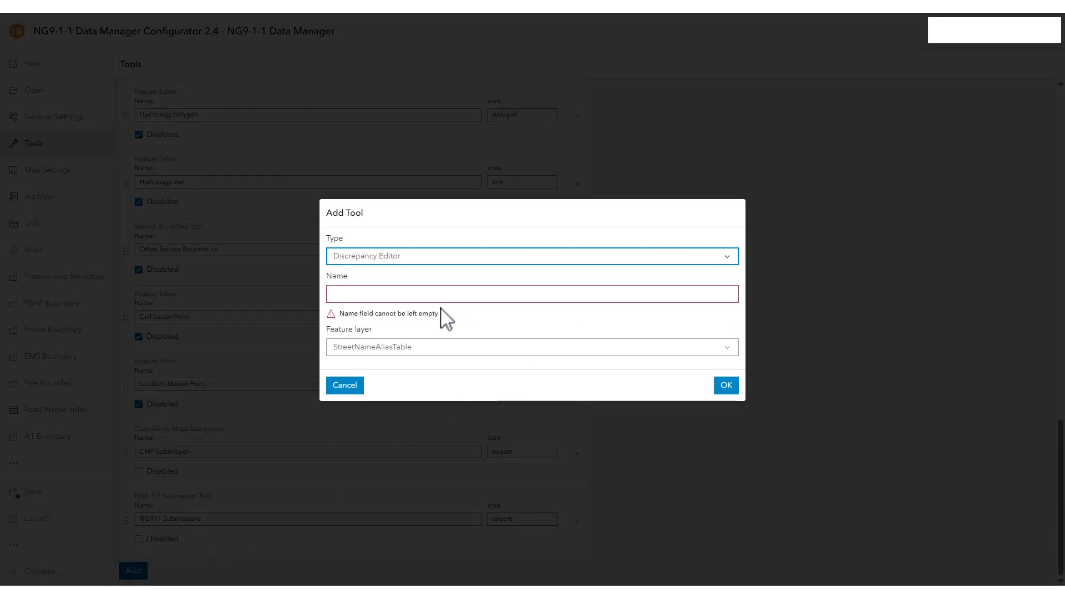
{"action": "left_click", "coordinate": [394, 293]}
{"action": "type", "text": "Discrepancies"}
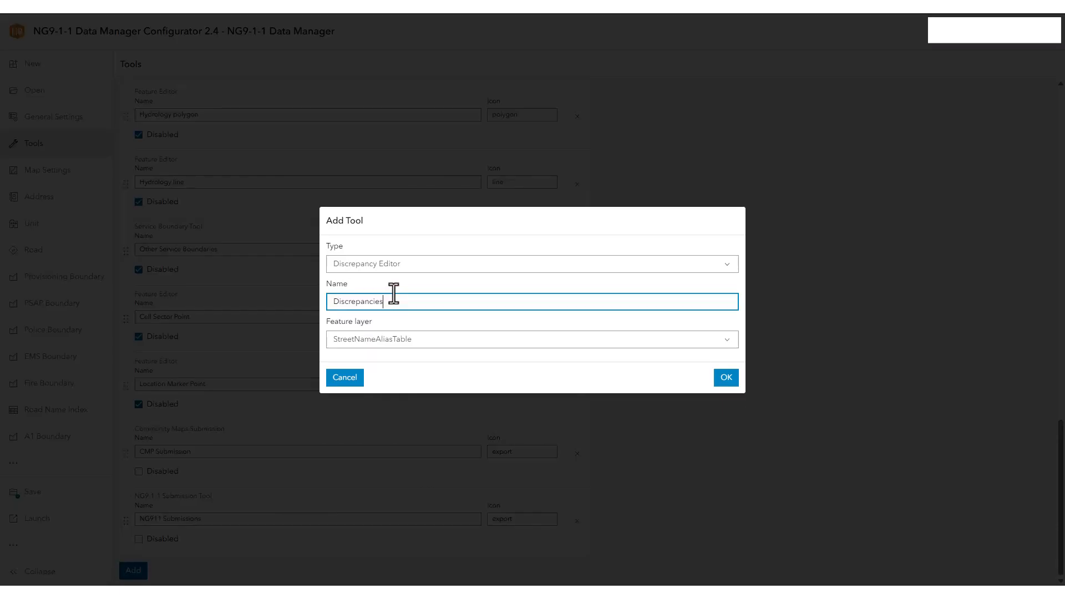
{"action": "left_click", "coordinate": [414, 340]}
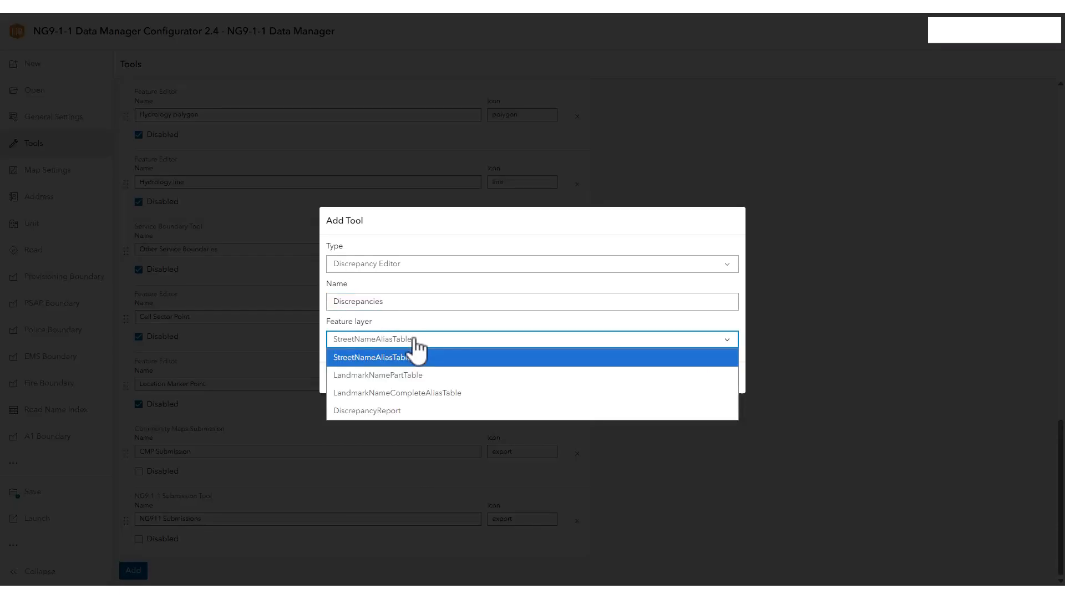
{"action": "left_click", "coordinate": [408, 411]}
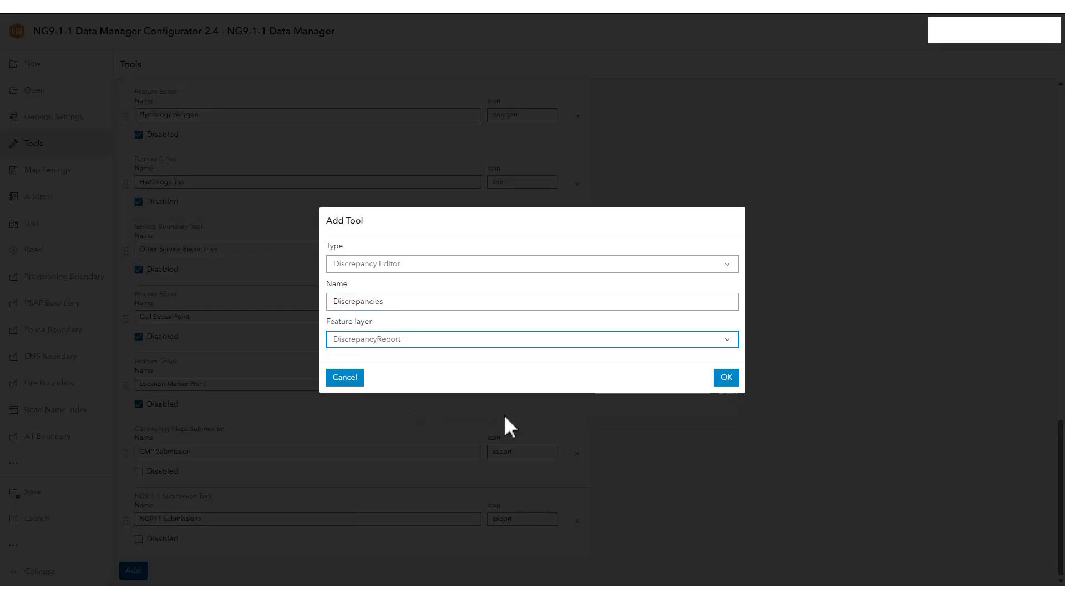
{"action": "left_click", "coordinate": [721, 377]}
{"action": "left_click", "coordinate": [84, 494]}
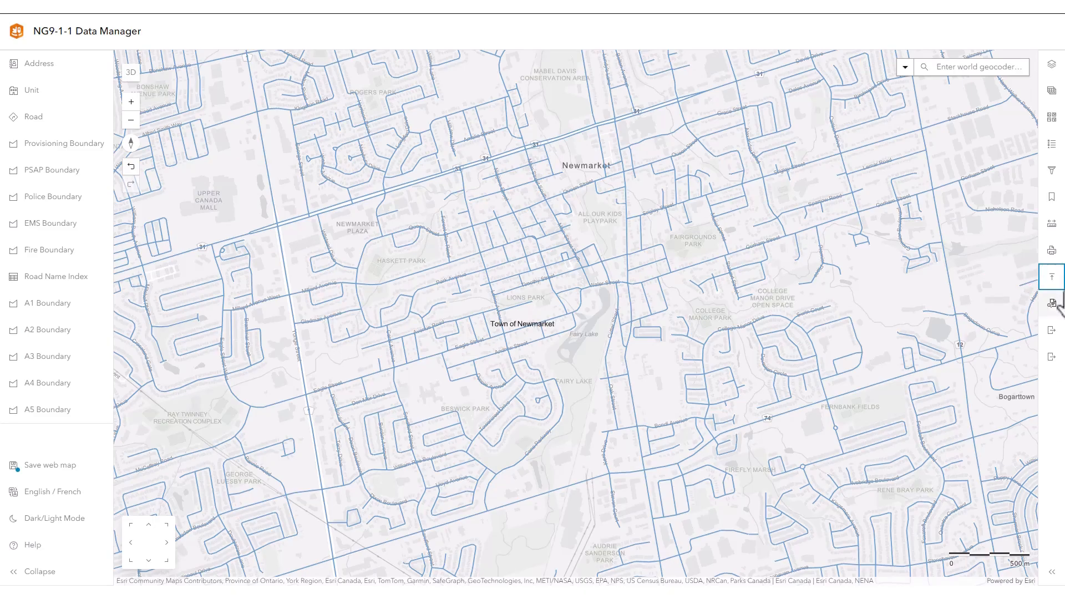
Upload the discrepancy file 2.4 Format-YorkRegionTestData.json from the Discrepancy Reports folder in NG9-1-1 Data Manager.
{"action": "left_click", "coordinate": [1056, 274]}
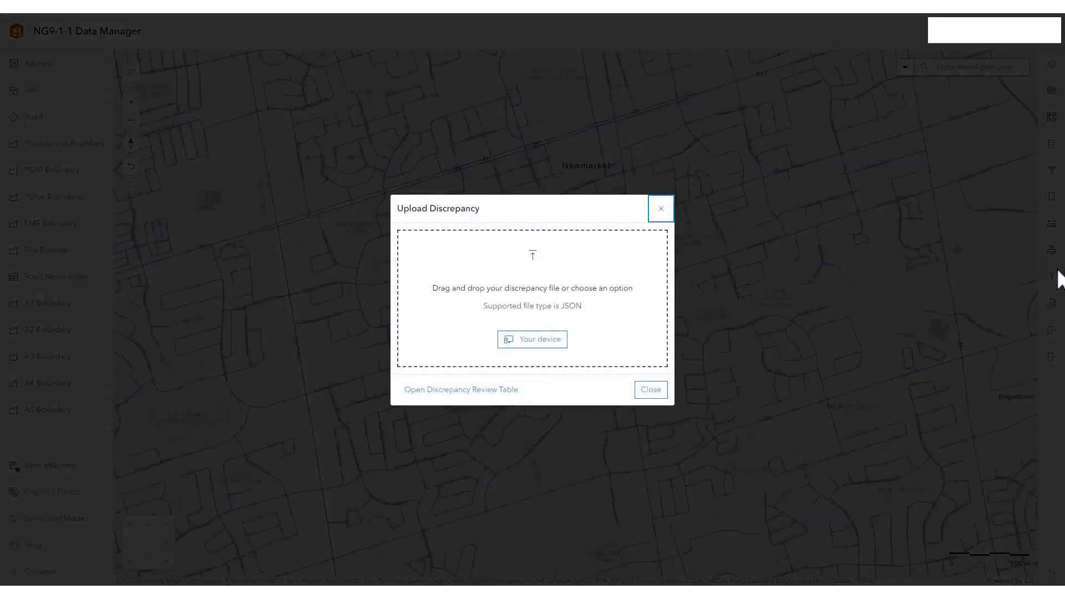
{"action": "left_click", "coordinate": [540, 340]}
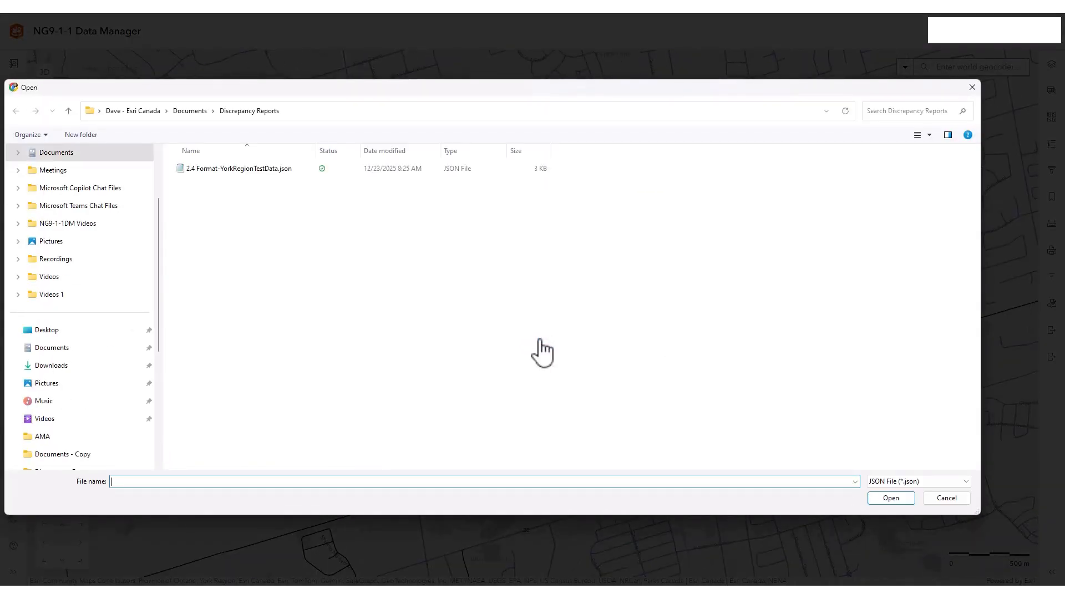
{"action": "left_click", "coordinate": [221, 168]}
{"action": "left_click", "coordinate": [904, 497]}
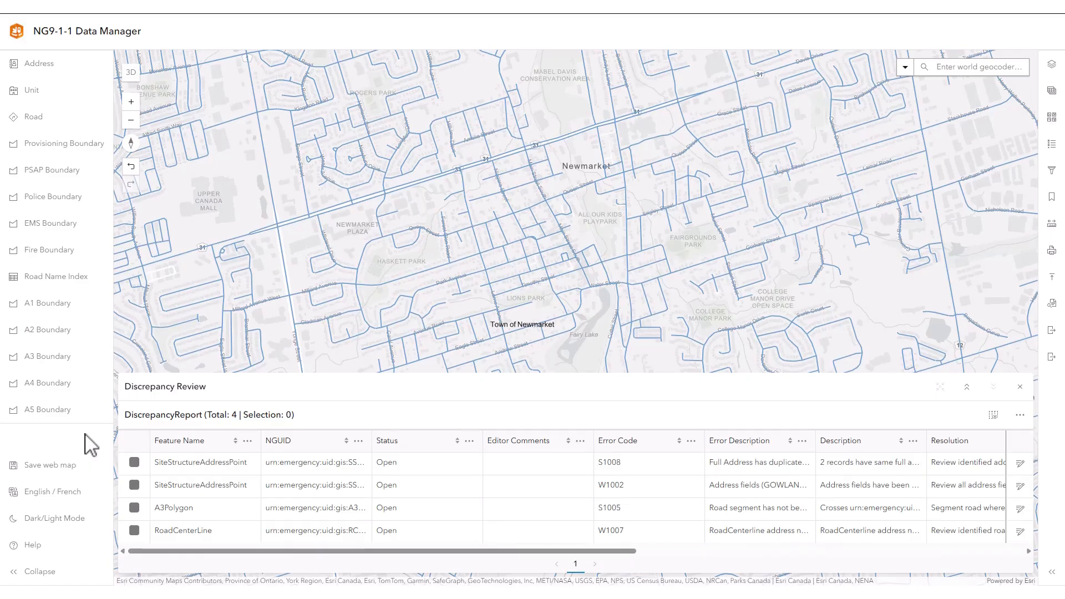
Open the W1002 SiteStructureAddressPoint discrepancy for review and save the address repair with the road name body Gowland.
{"action": "left_click", "coordinate": [135, 484]}
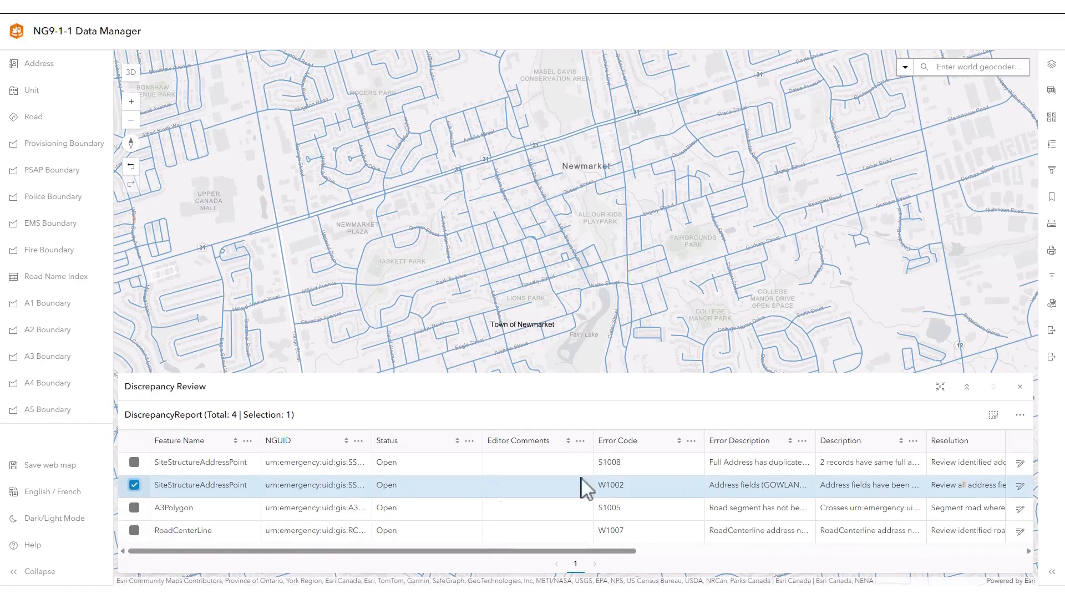
{"action": "left_click", "coordinate": [1021, 487]}
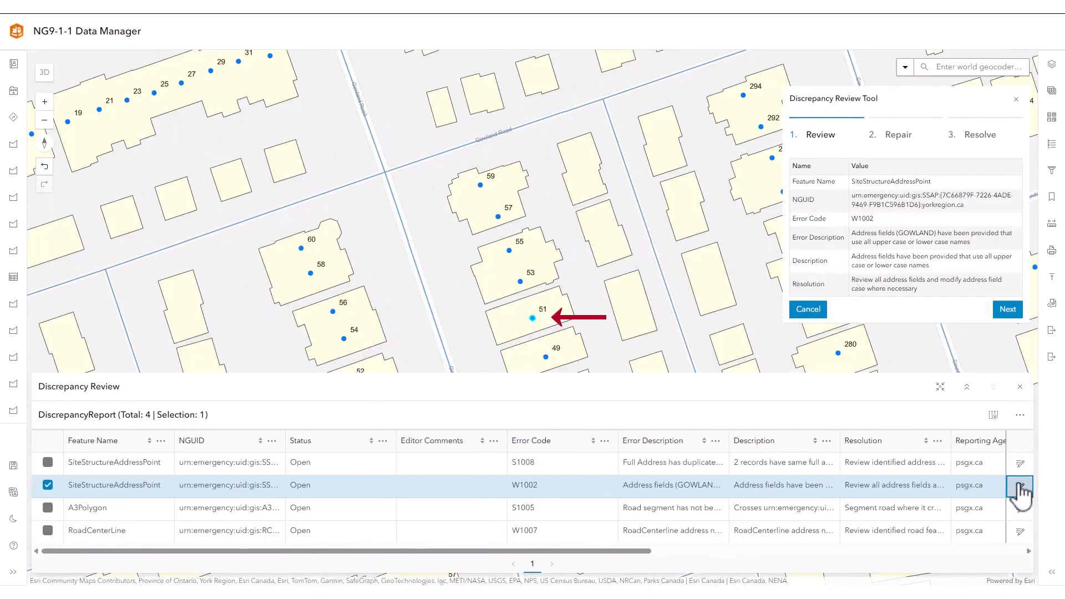
{"action": "left_click", "coordinate": [1019, 387]}
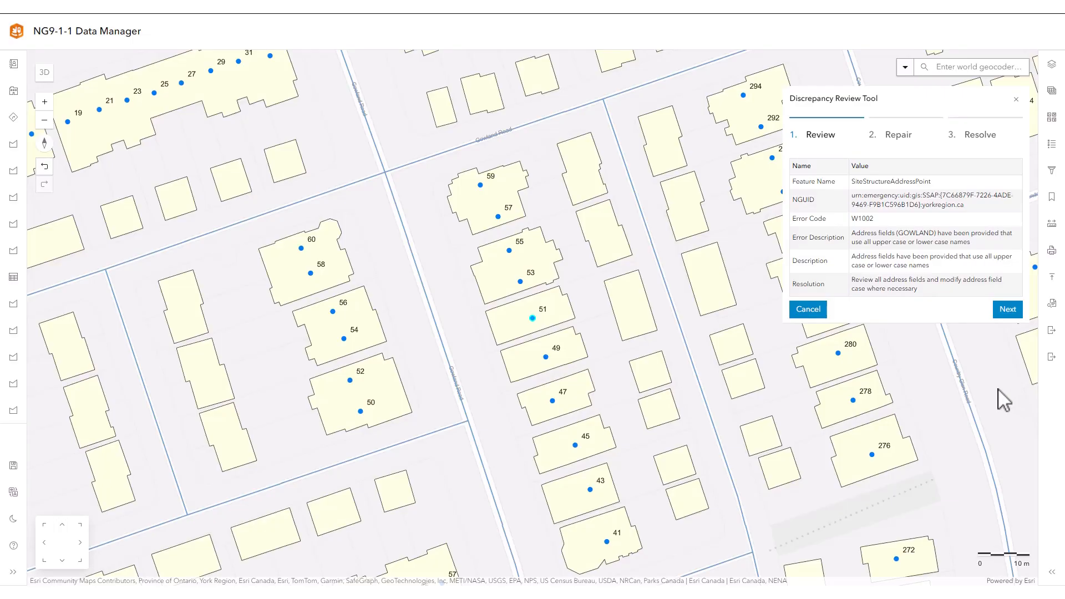
{"action": "left_click", "coordinate": [894, 135]}
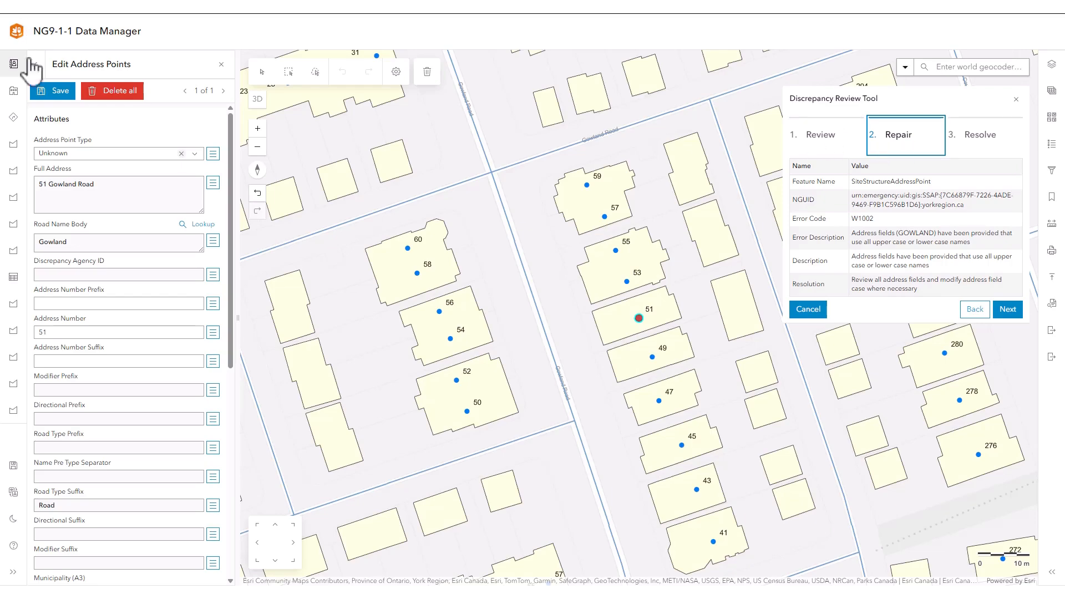
{"action": "left_click", "coordinate": [55, 91]}
Resolve the W1002 discrepancy with status Closed and the editor comment Repaired, save it, and reopen the Discrepancy Review table.
{"action": "left_click", "coordinate": [970, 137]}
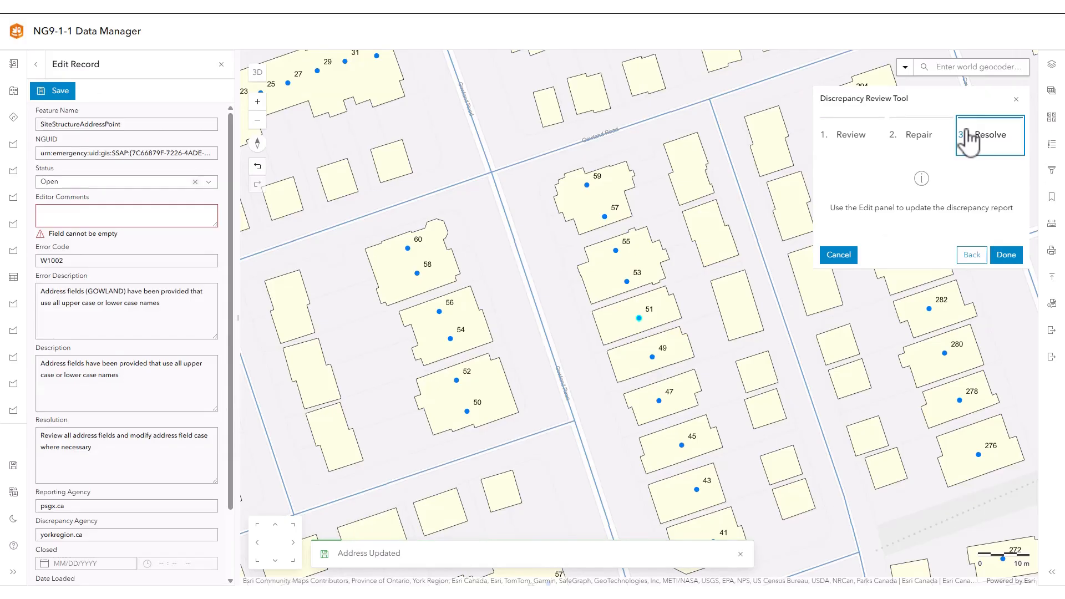
{"action": "left_click", "coordinate": [145, 182]}
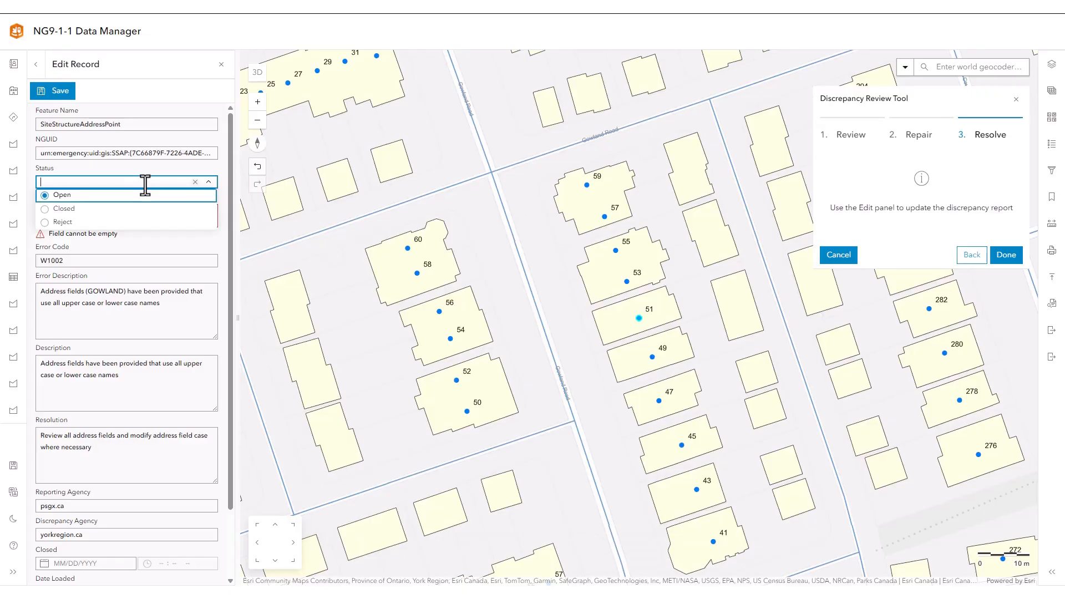
{"action": "left_click", "coordinate": [64, 209]}
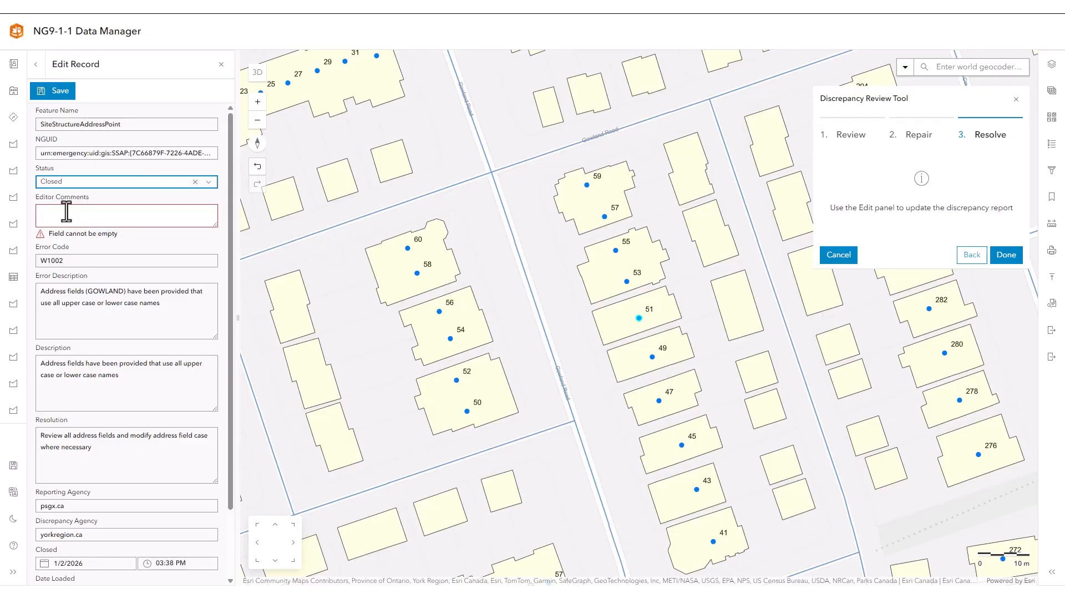
{"action": "left_click", "coordinate": [64, 214]}
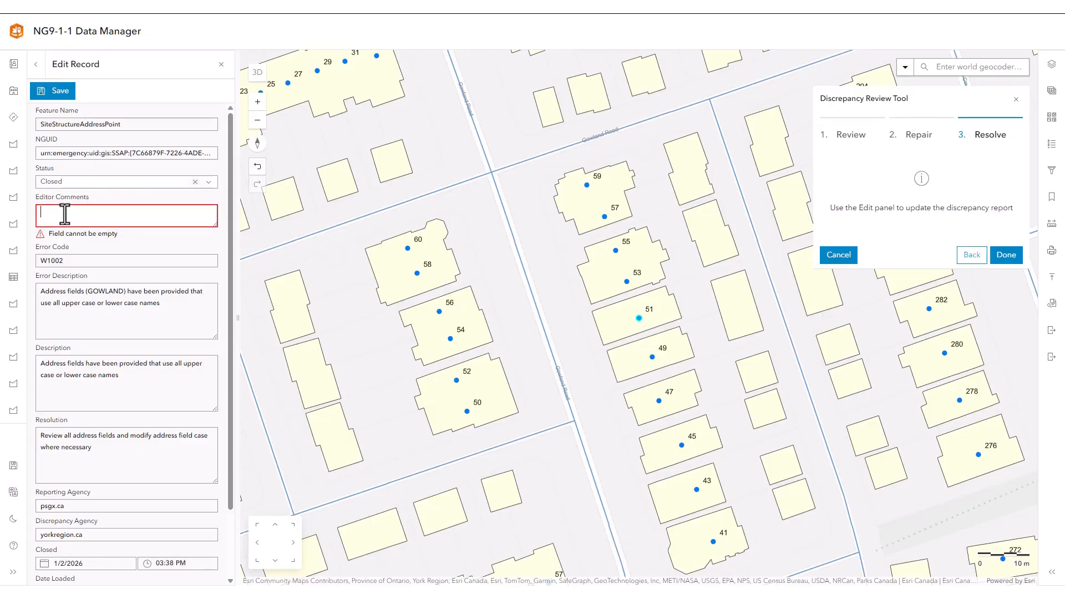
{"action": "type", "text": "Repaired"}
{"action": "left_click", "coordinate": [55, 92]}
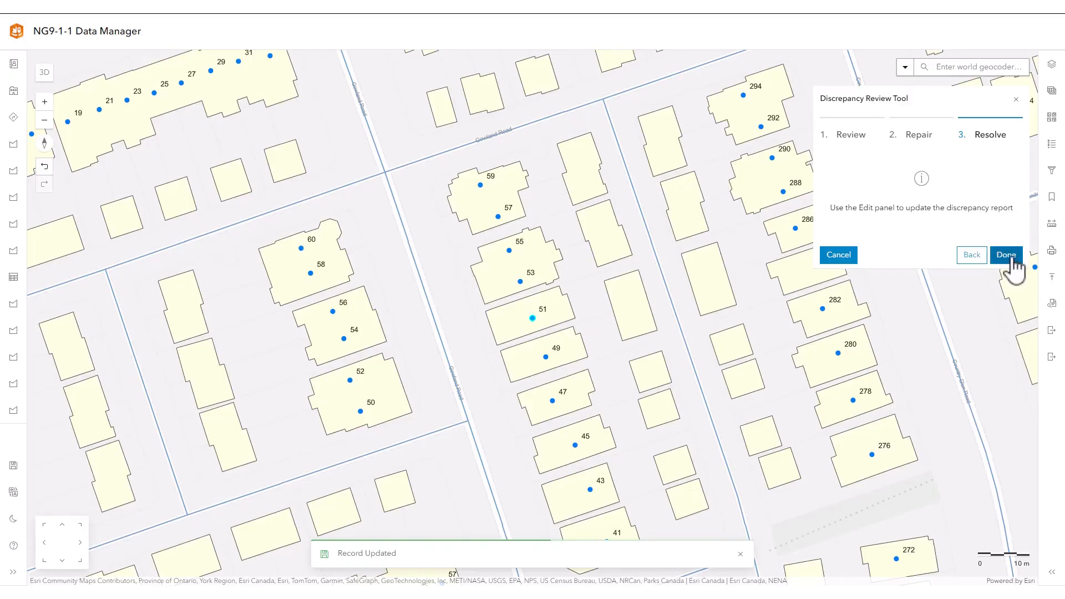
{"action": "left_click", "coordinate": [1009, 259]}
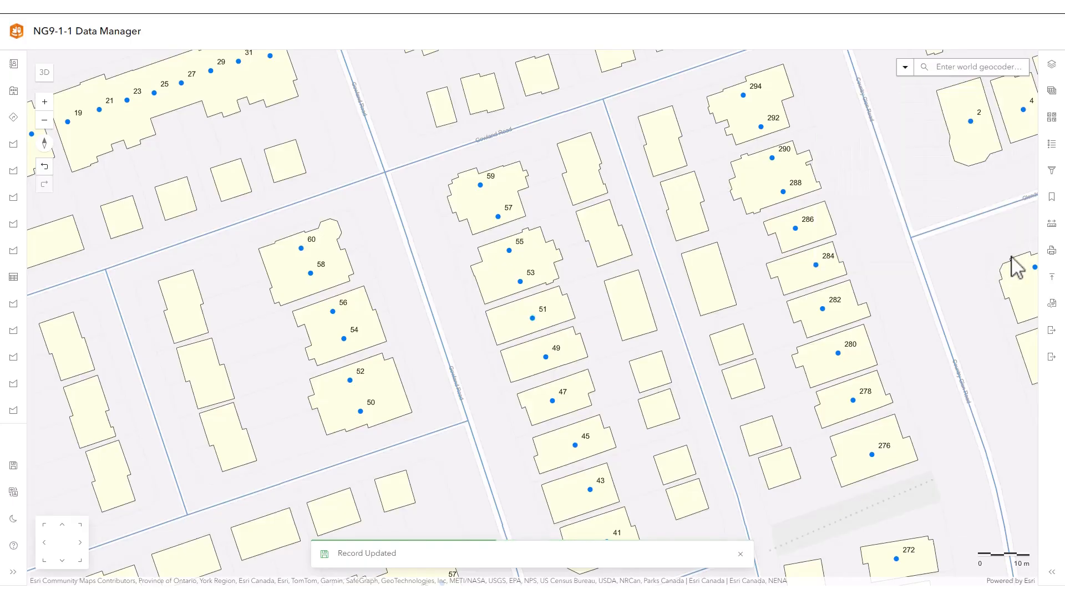
{"action": "left_click", "coordinate": [1052, 303]}
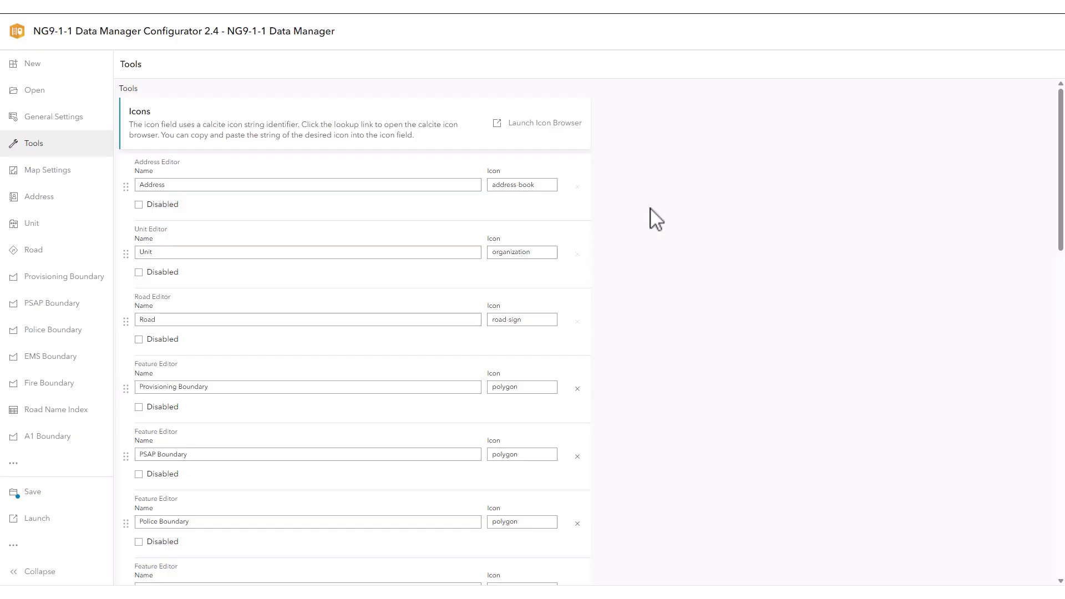
In the NG9-1-1 Data Manager Configurator, add an NG9-1-1 Submission Tool named NG911 Submissions using the NG911History feature layer.
{"action": "scroll", "coordinate": [656, 219], "scroll_direction": "down", "scroll_amount": 20}
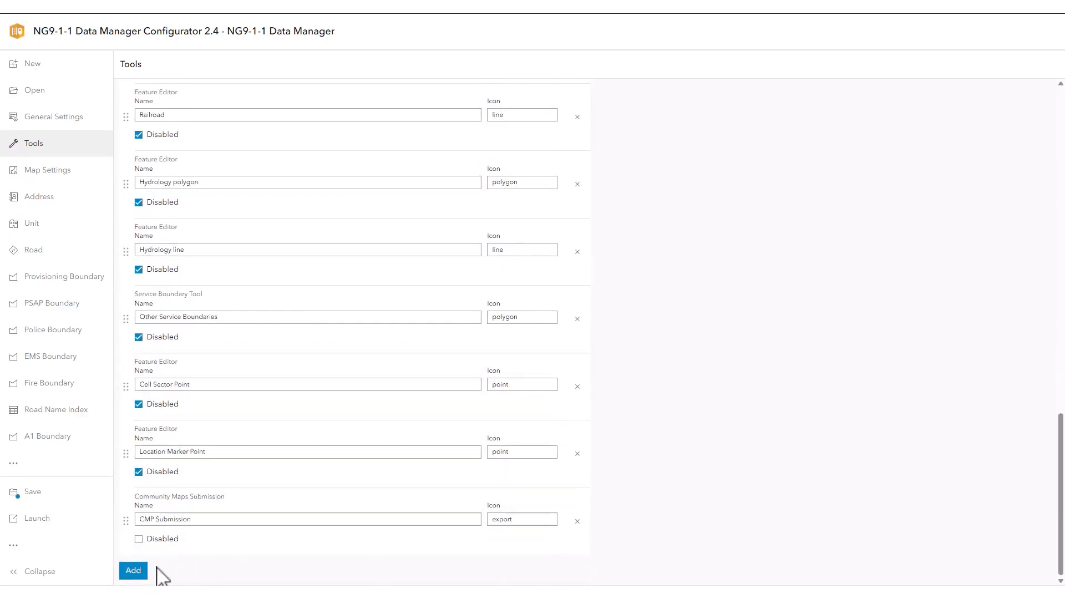
{"action": "left_click", "coordinate": [133, 570]}
{"action": "left_click", "coordinate": [725, 259]}
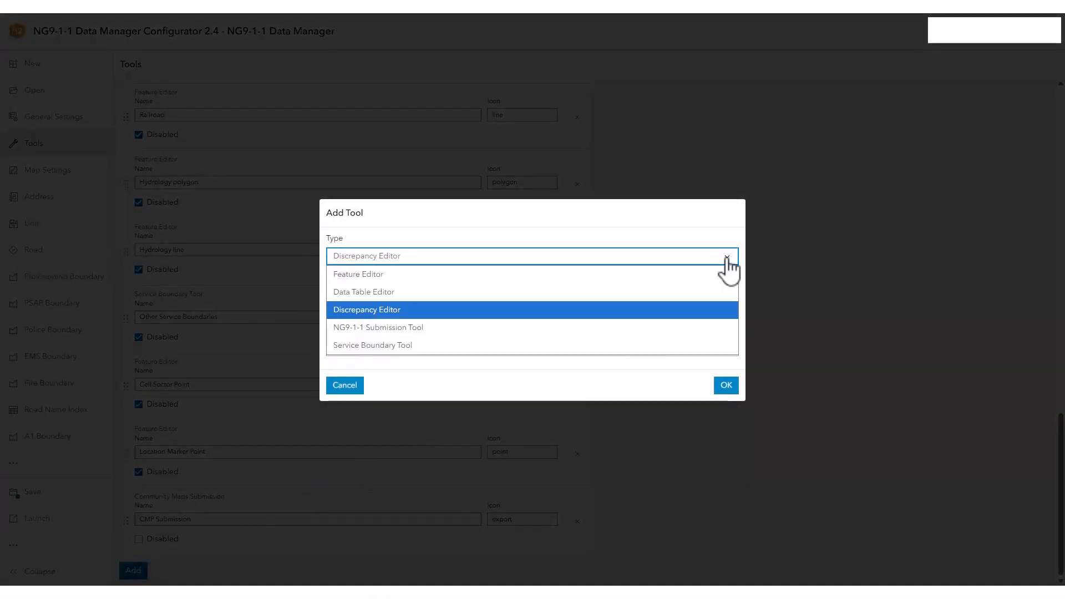
{"action": "left_click", "coordinate": [519, 333]}
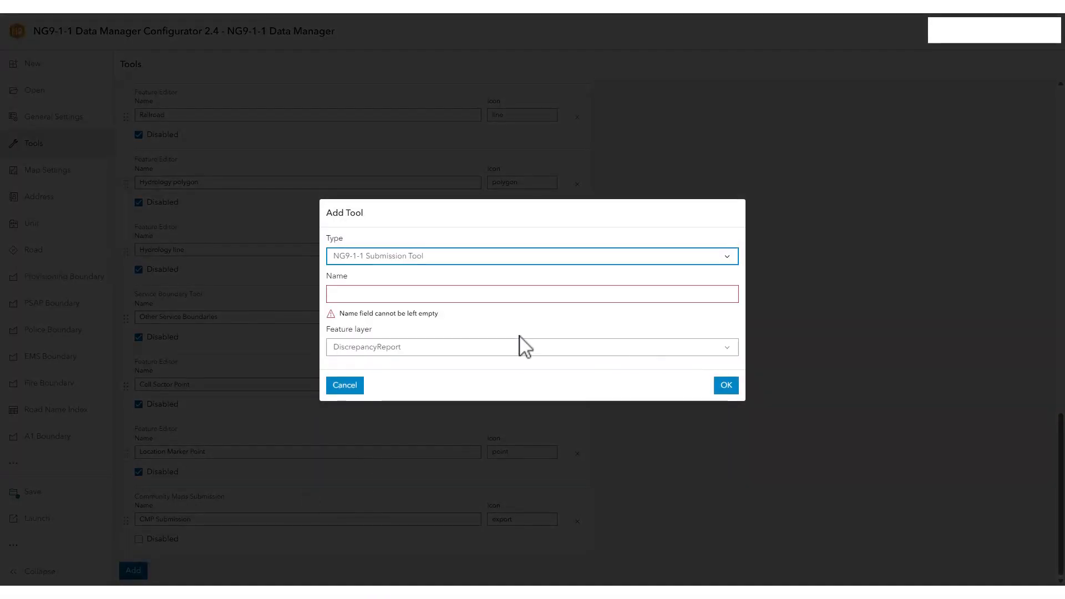
{"action": "left_click", "coordinate": [426, 295]}
{"action": "type", "text": "NG911 Submissions"}
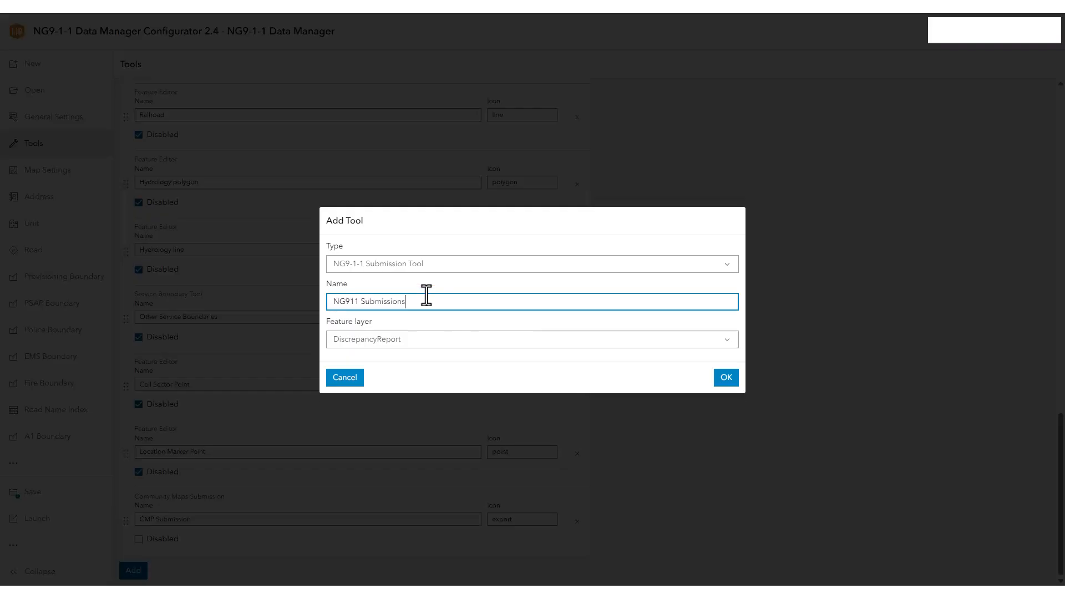
{"action": "left_click", "coordinate": [467, 345]}
{"action": "left_click", "coordinate": [429, 358]}
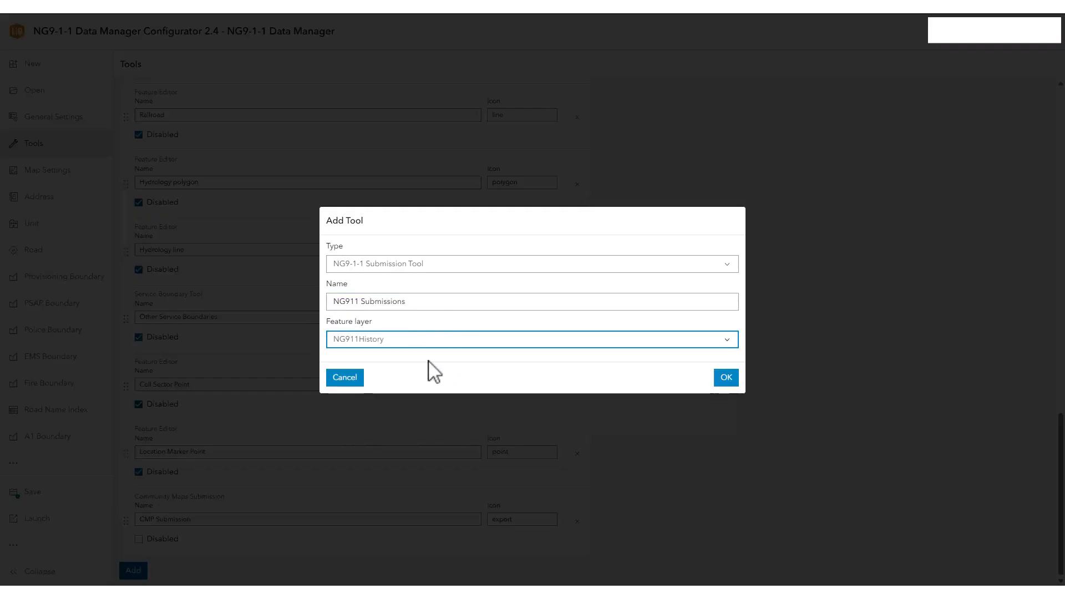
{"action": "left_click", "coordinate": [736, 379]}
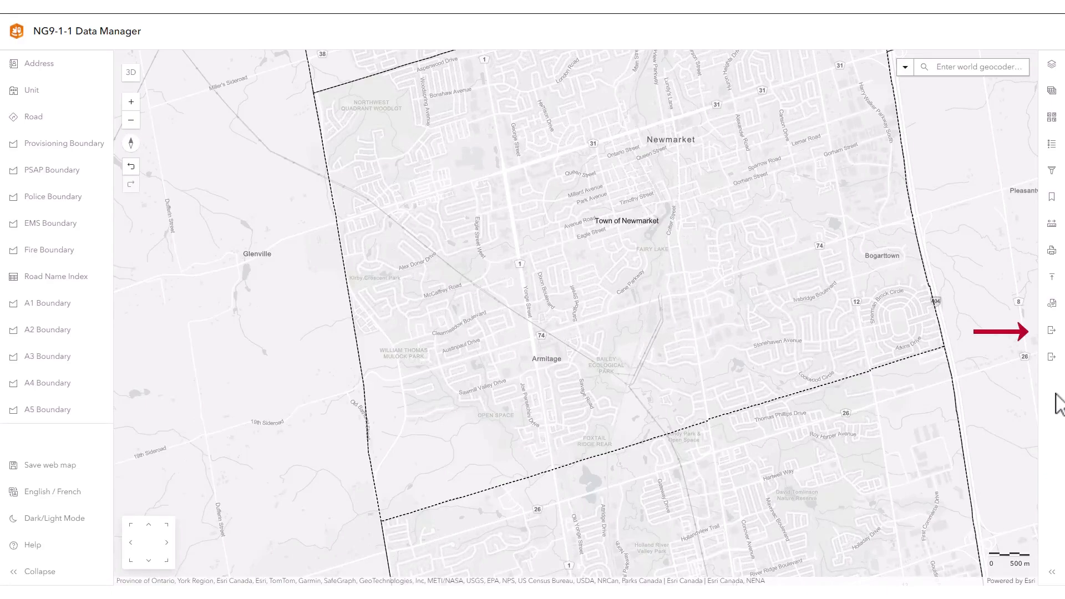
Submit all feature layers through the NG9-1-1 Submission tool in NG9-1-1 Data Manager and confirm the submission.
{"action": "left_click", "coordinate": [1051, 332]}
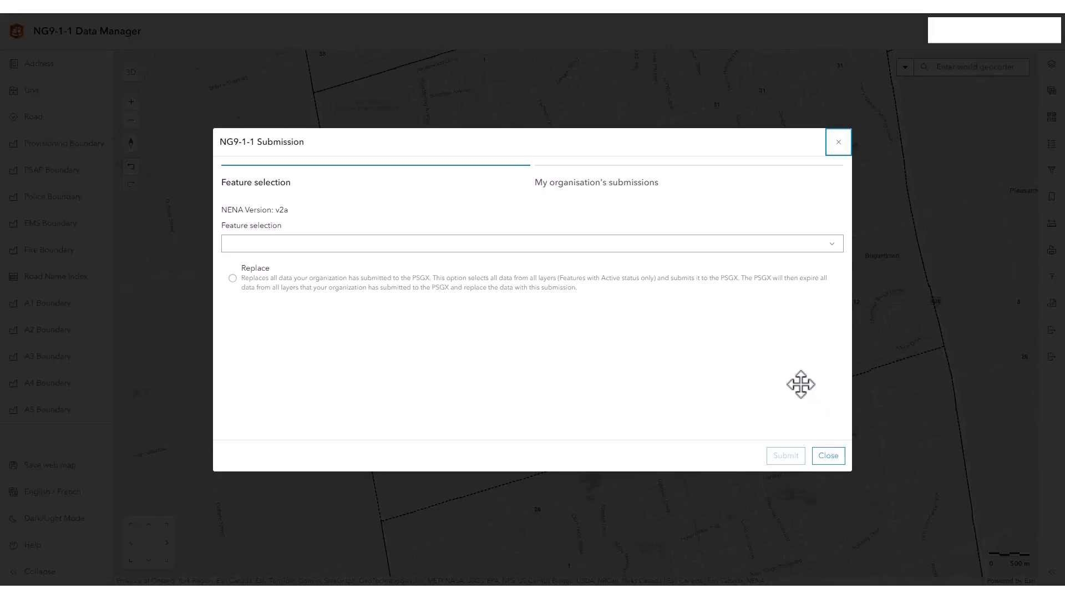
{"action": "left_click", "coordinate": [831, 244]}
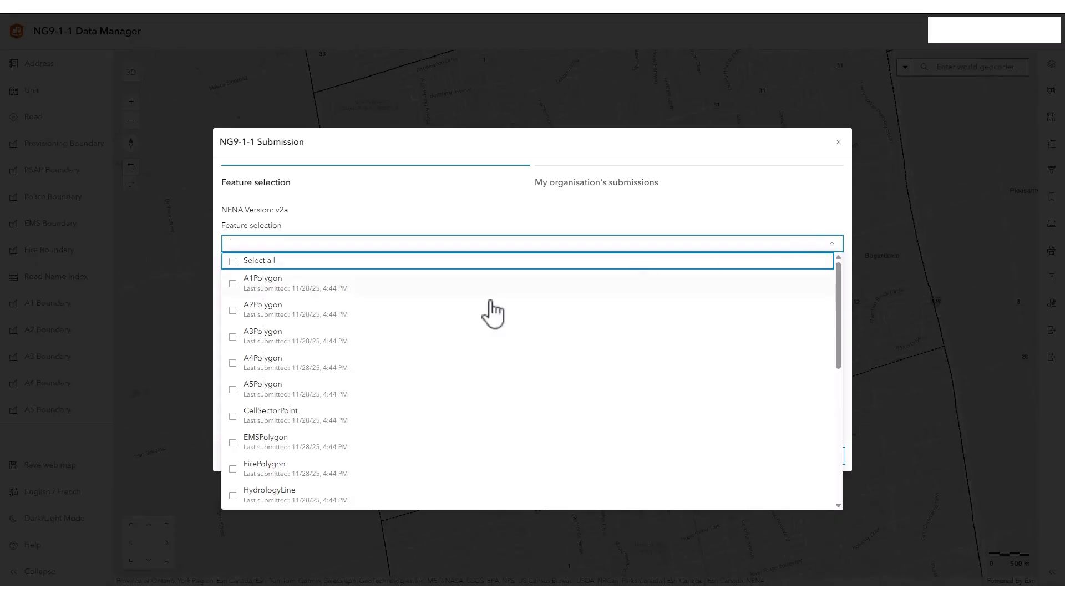
{"action": "left_click", "coordinate": [243, 267]}
{"action": "left_click", "coordinate": [832, 245]}
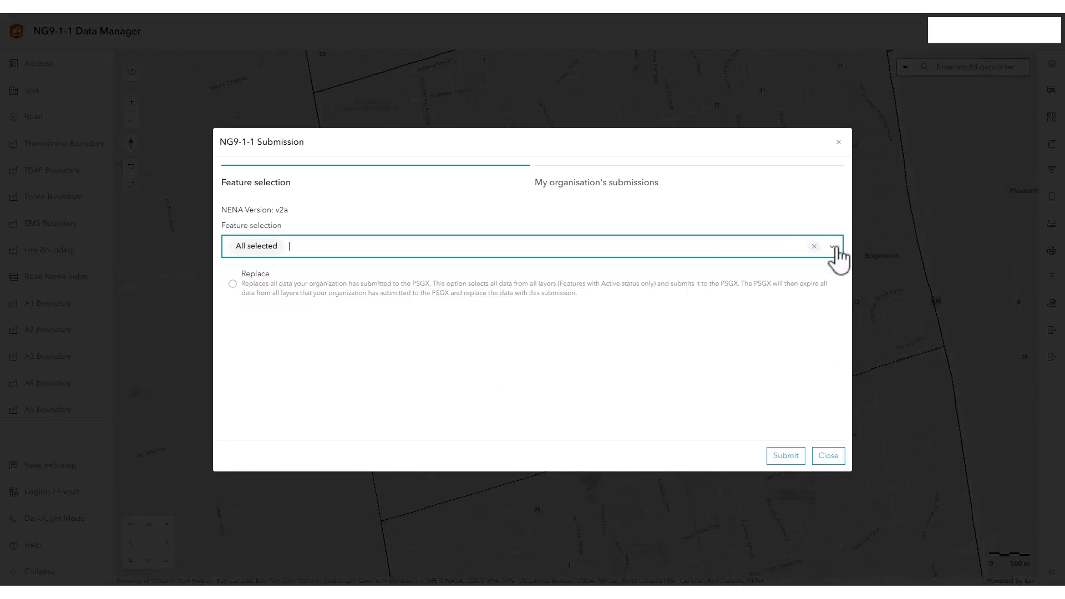
{"action": "left_click", "coordinate": [790, 456]}
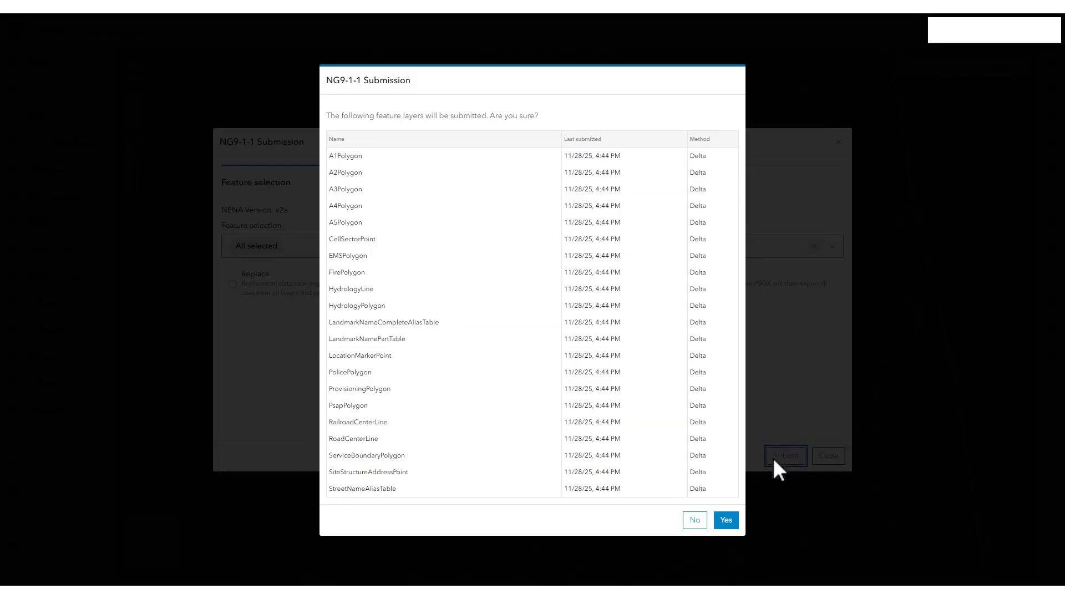
{"action": "left_click", "coordinate": [730, 521]}
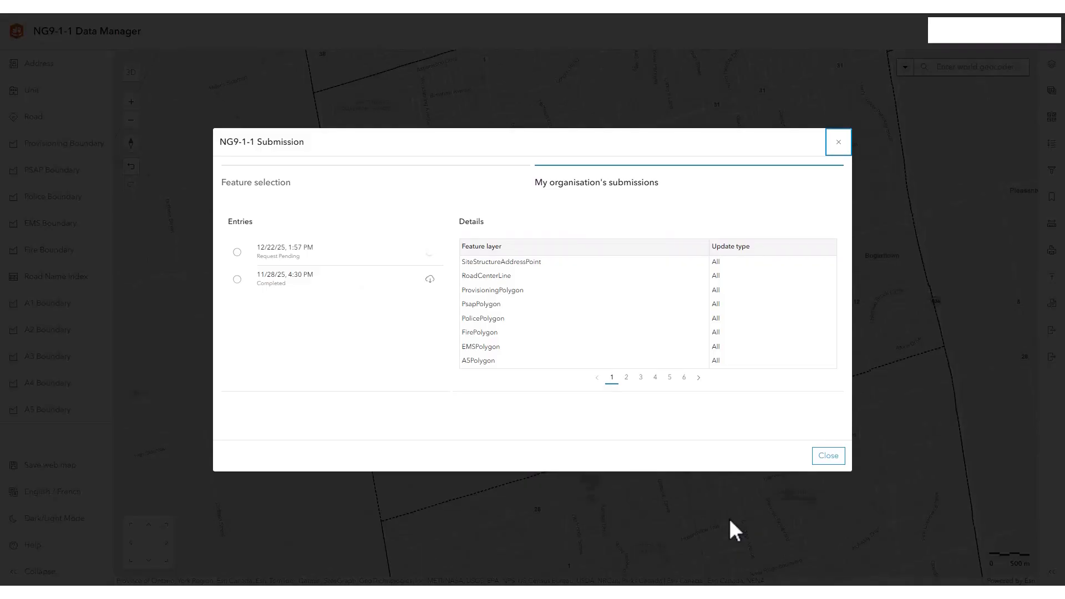